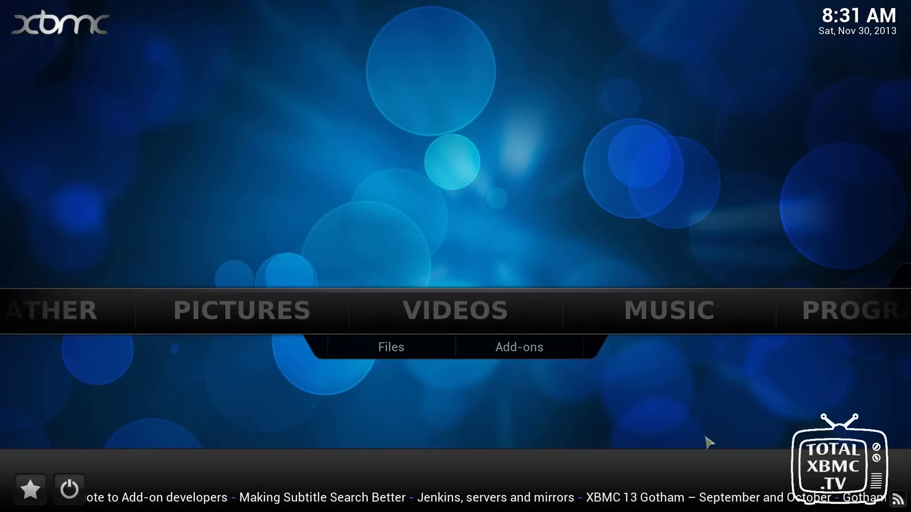
# Step: Open the system settings from the home screen and enter the Appearance category
pyautogui.press('Right')
pyautogui.press('Right')
pyautogui.press('Right')
pyautogui.press('Right')
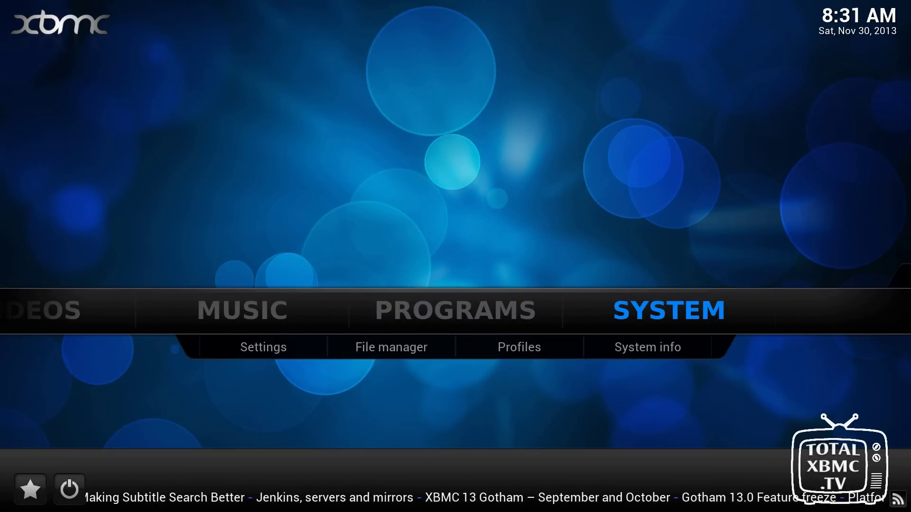
pyautogui.press('Return')
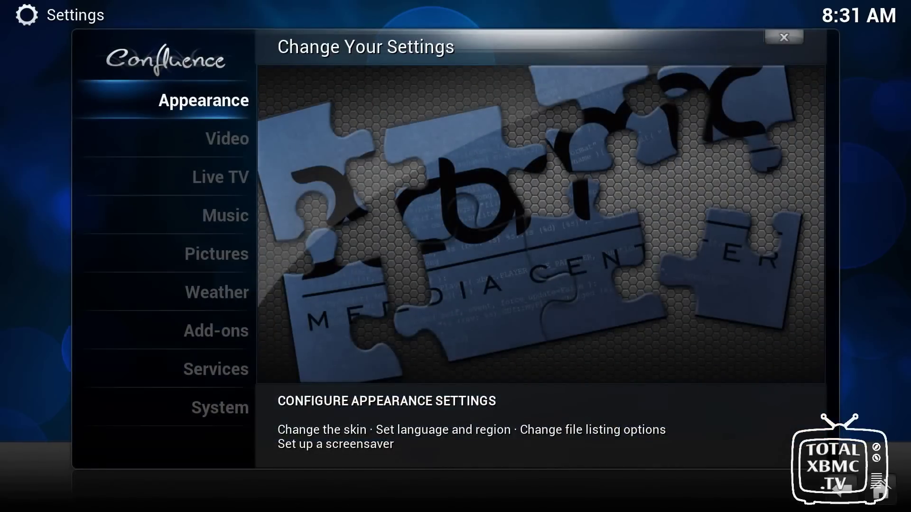
pyautogui.press('Return')
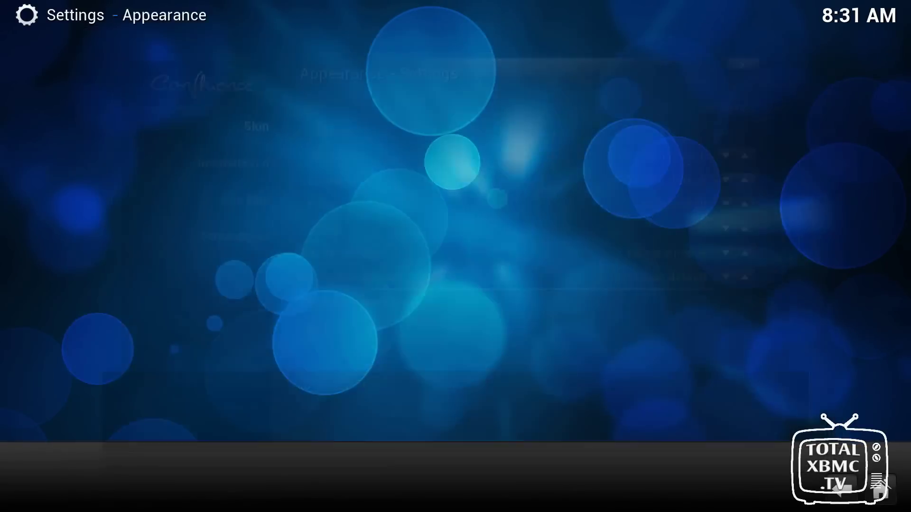
# Step: Look over the Skin options in the Appearance settings
pyautogui.press('Right')
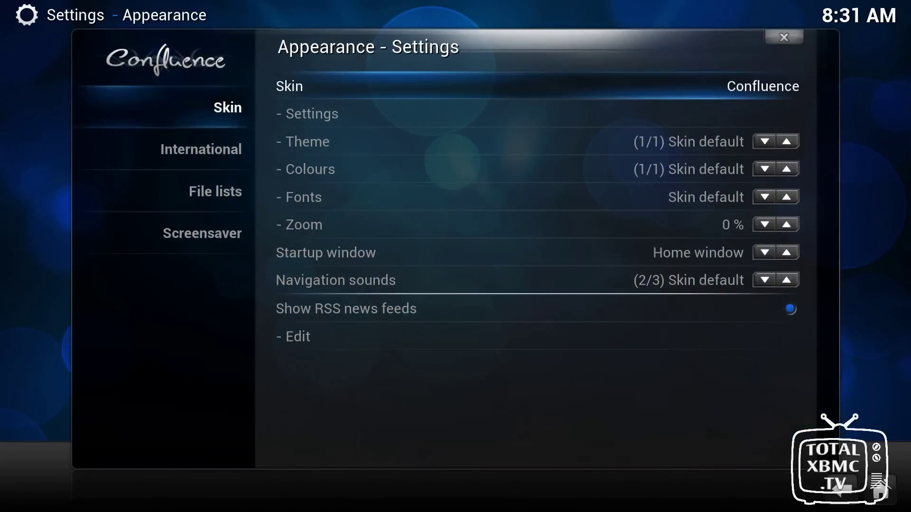
pyautogui.press('Down')
pyautogui.press('Up')
pyautogui.press('Down')
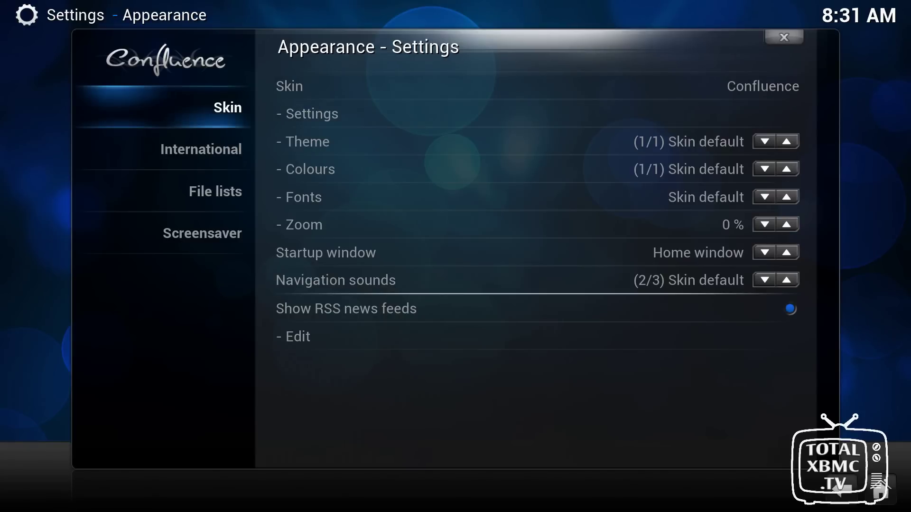
# Step: Set the region in the International appearance settings to UK (12h)
pyautogui.press('Down')
pyautogui.press('Up')
pyautogui.press('Down')
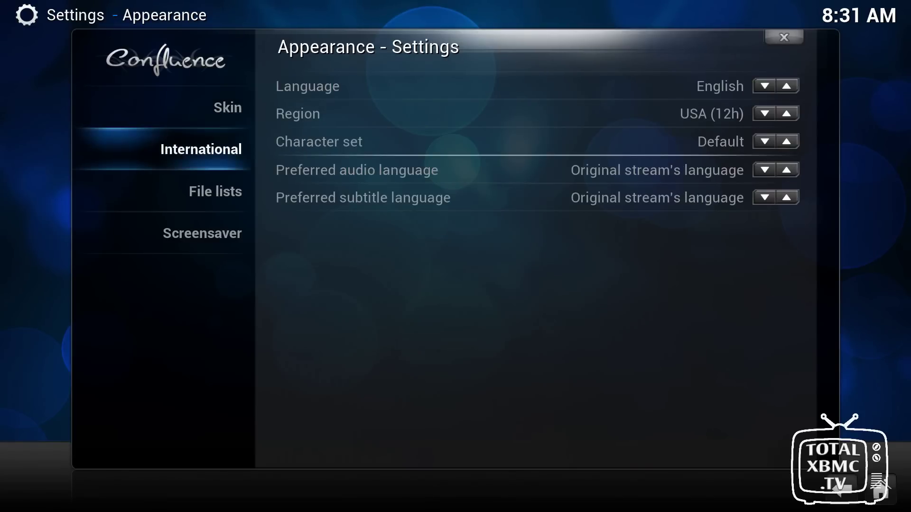
pyautogui.press('Right')
pyautogui.press('Down')
pyautogui.press('Right')
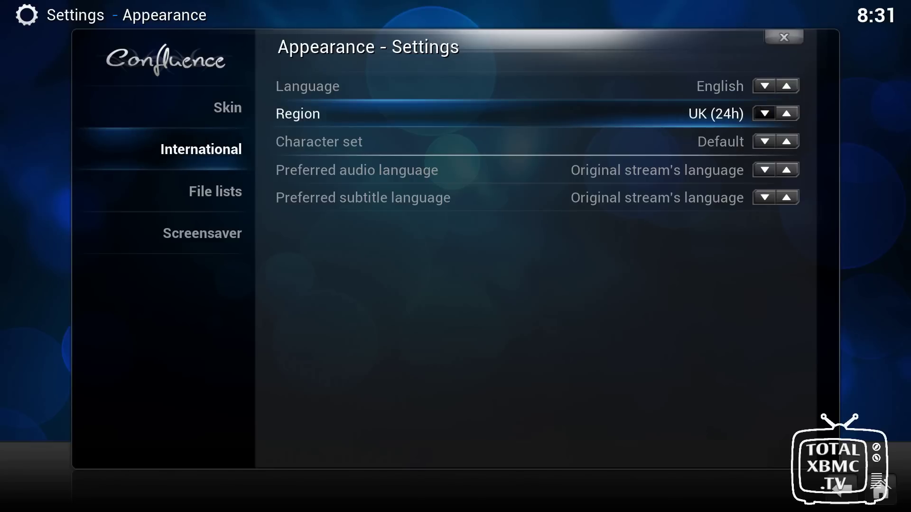
pyautogui.press('Right')
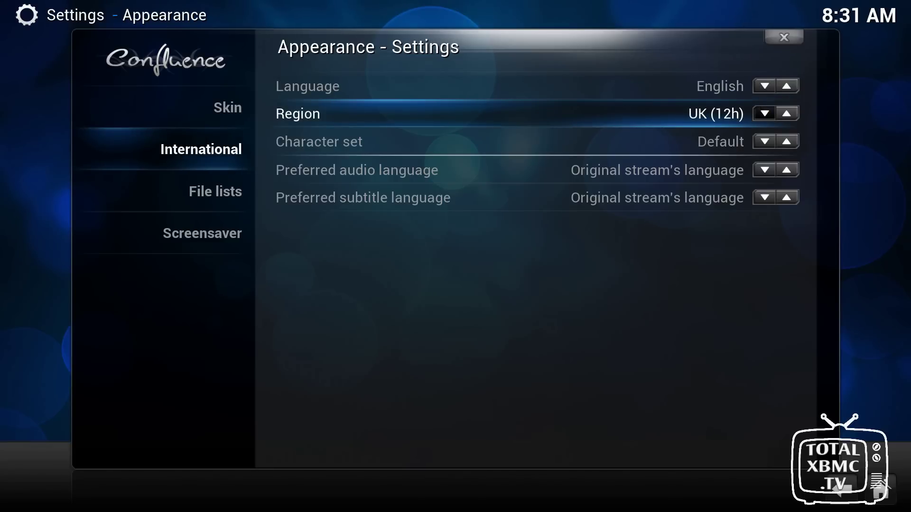
pyautogui.press('Left')
pyautogui.press('Right')
pyautogui.press('Left')
# Step: Enable showing hidden files and directories in the File lists section of the Appearance settings
pyautogui.press('Down')
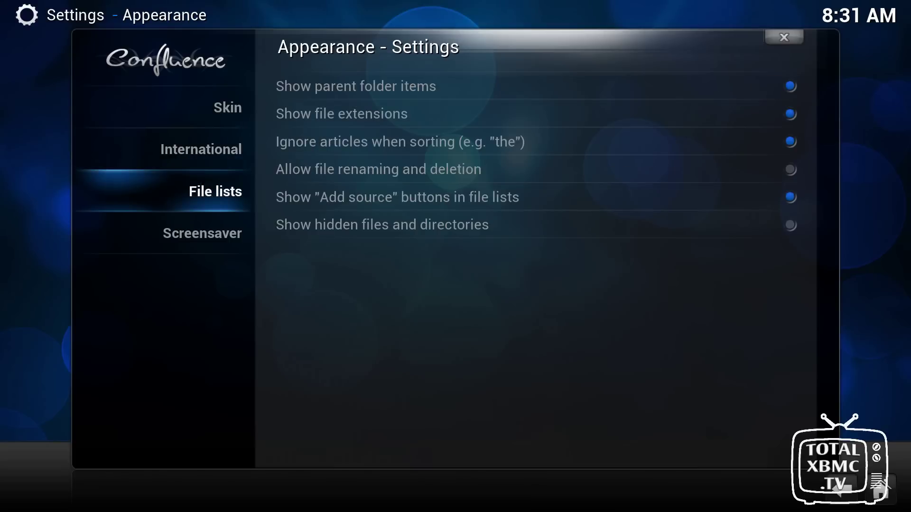
pyautogui.press('Right')
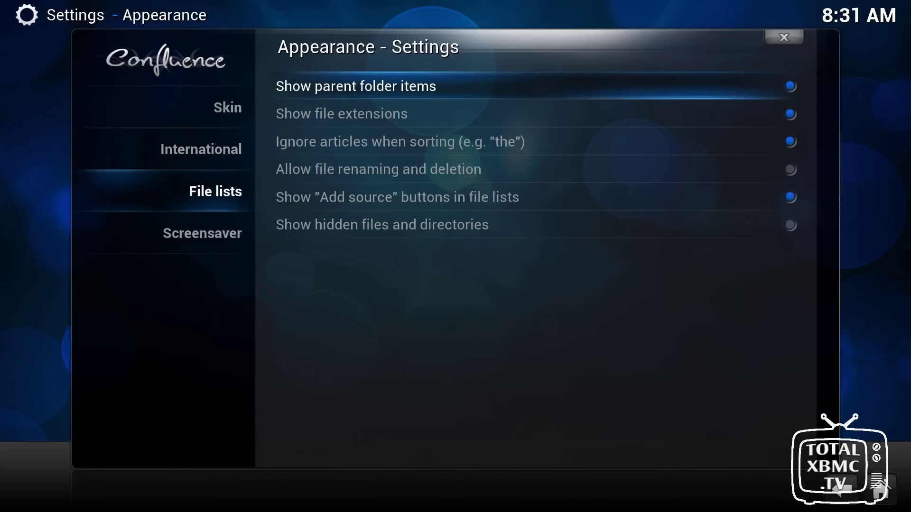
pyautogui.press('Up')
pyautogui.press('Up')
pyautogui.press('Up')
pyautogui.press('Up')
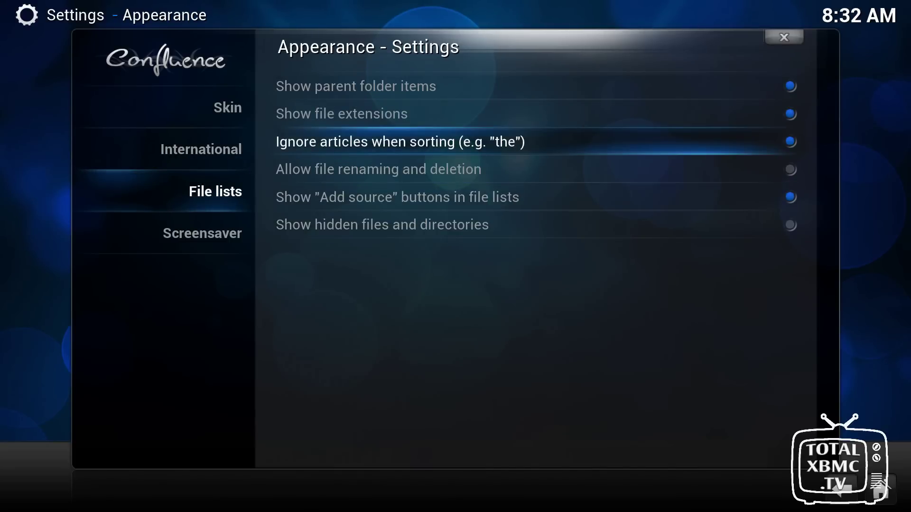
pyautogui.press('Down')
pyautogui.press('Down')
pyautogui.press('Up')
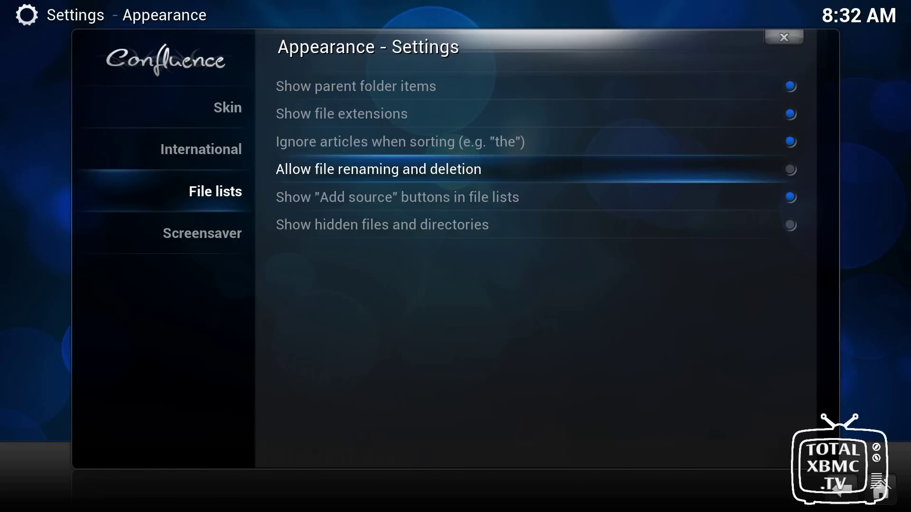
pyautogui.press('Down')
pyautogui.press('Down')
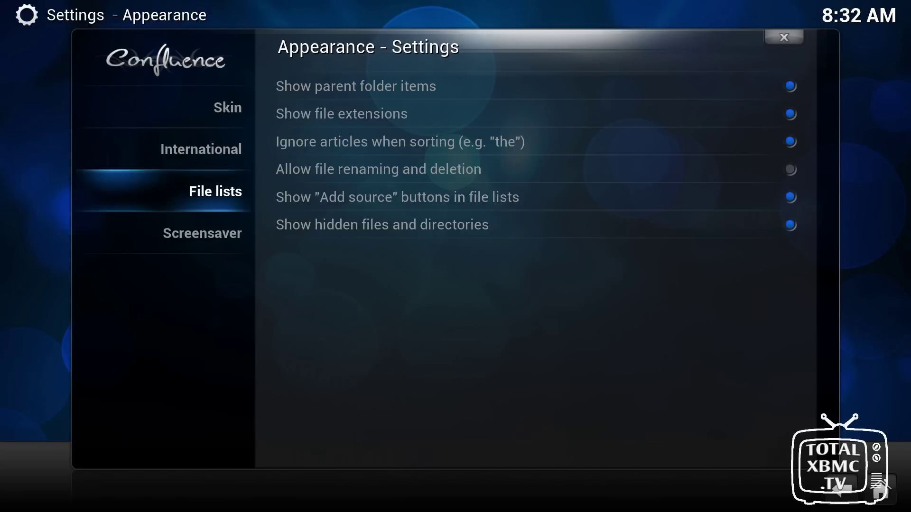
# Step: Look at the Screensaver options in the Appearance settings, including the screensaver mode
pyautogui.press('Left')
pyautogui.press('Down')
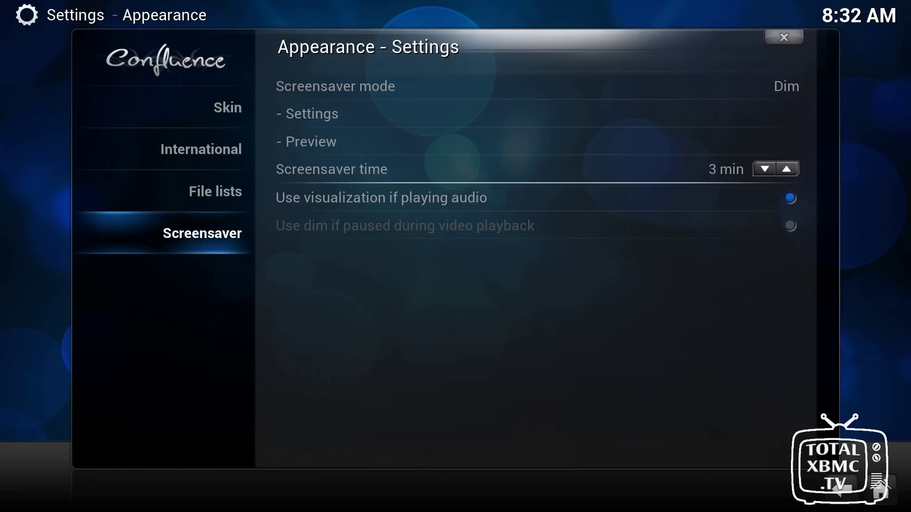
pyautogui.press('Right')
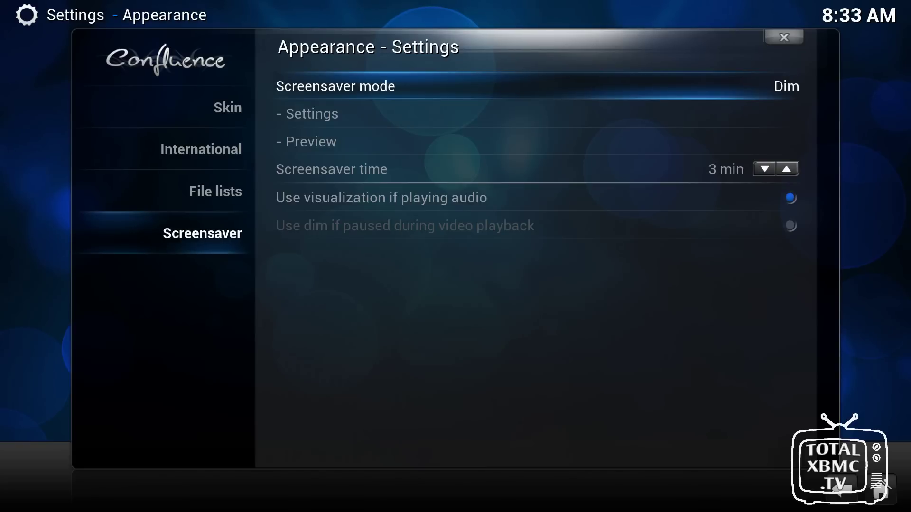
pyautogui.press('Left')
pyautogui.press('Down')
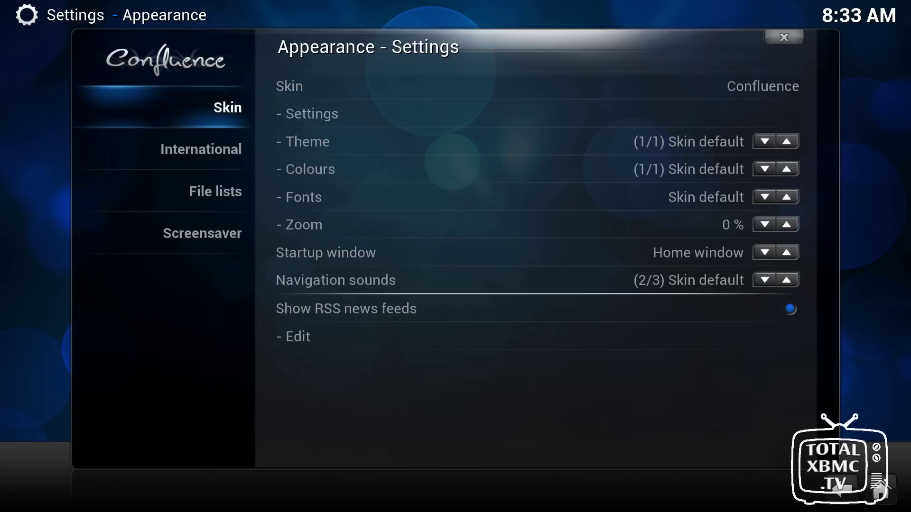
# Step: Leave the Appearance settings and open the Video settings
pyautogui.press('Escape')
pyautogui.press('Down')
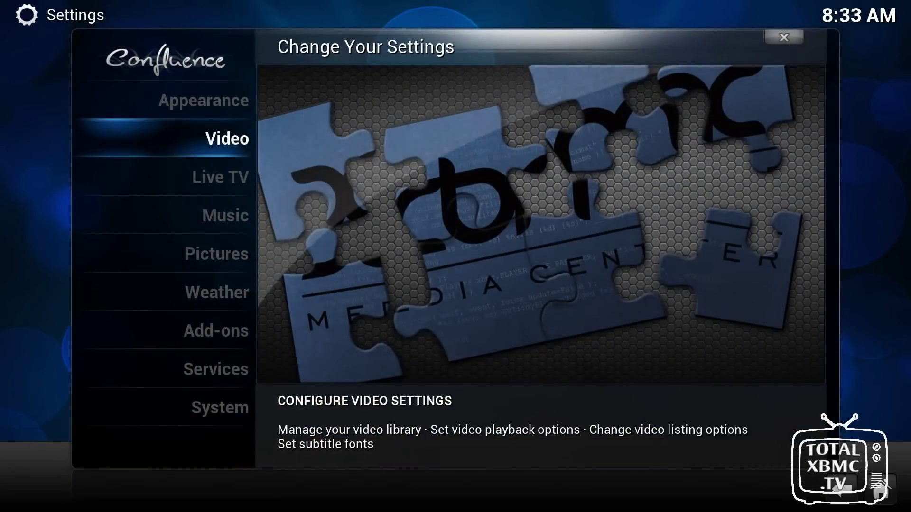
pyautogui.press('Return')
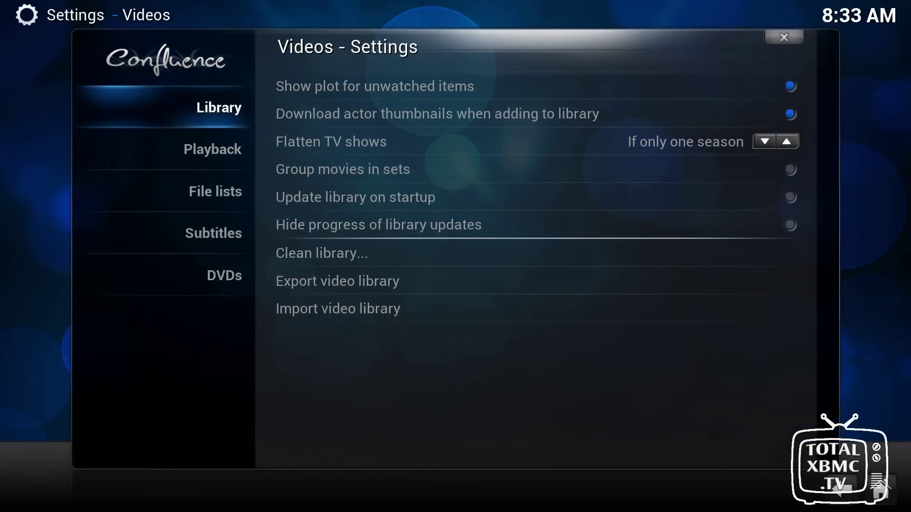
# Step: Enable Group movies in sets in the video Library settings
pyautogui.press('Right')
pyautogui.press('Down')
pyautogui.press('Down')
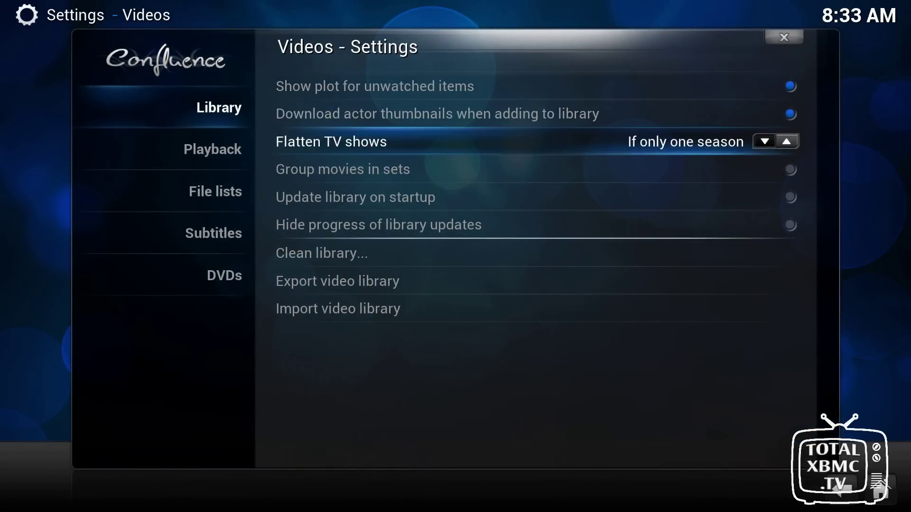
pyautogui.press('Down')
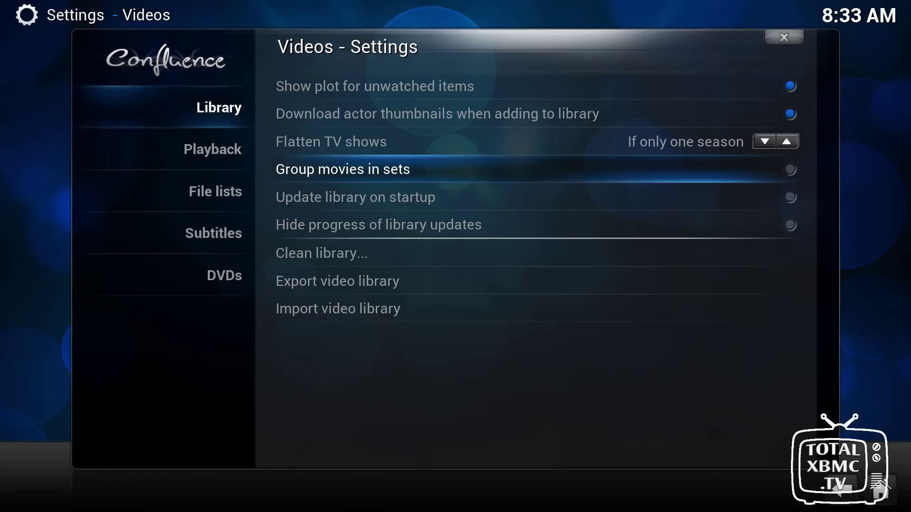
pyautogui.press('Return')
# Step: Examine the Update library on startup and Hide progress of library updates options for the video library
pyautogui.press('Down')
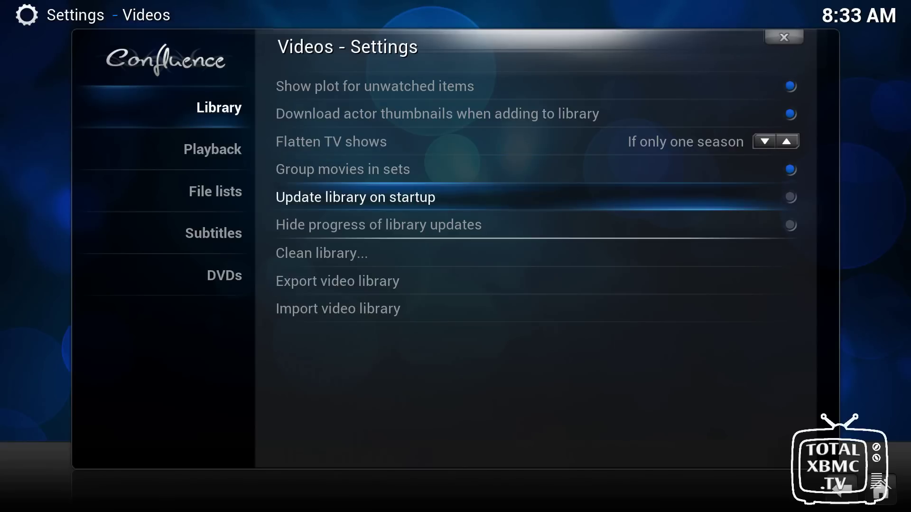
pyautogui.press('Down')
pyautogui.press('Up')
pyautogui.press('Down')
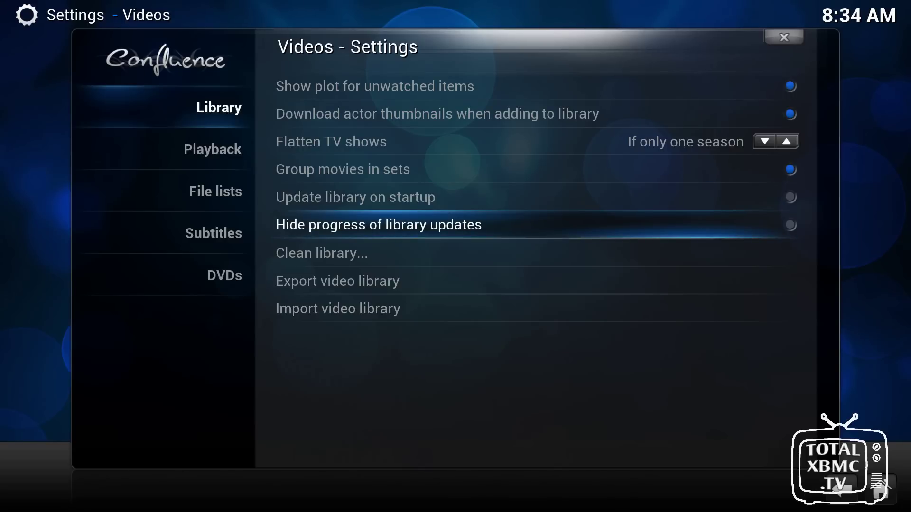
pyautogui.press('Left')
pyautogui.press('Right')
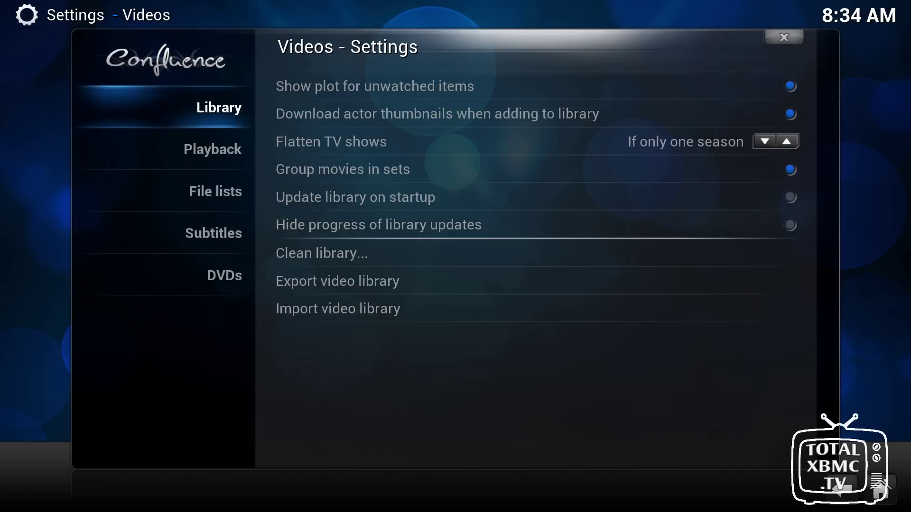
# Step: Look through the Playback, File lists, Subtitles and DVDs sections of the Video settings
pyautogui.press('Down')
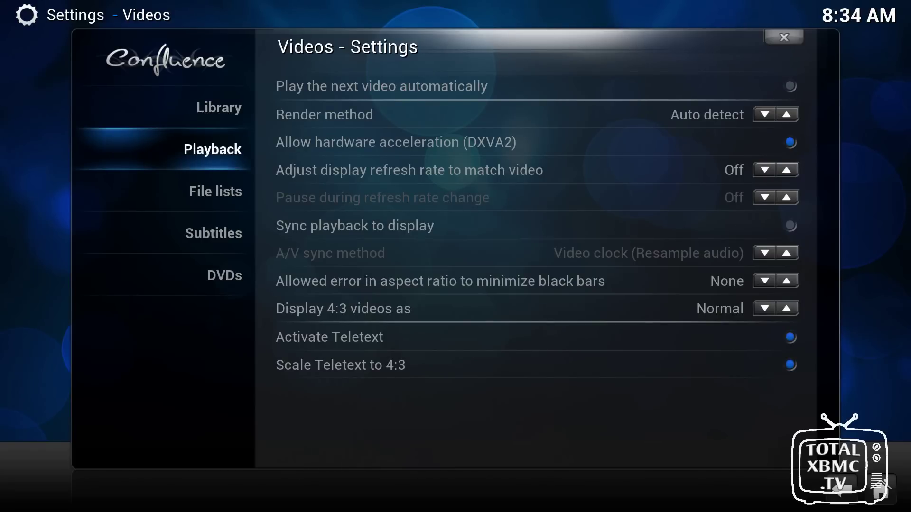
pyautogui.press('Down')
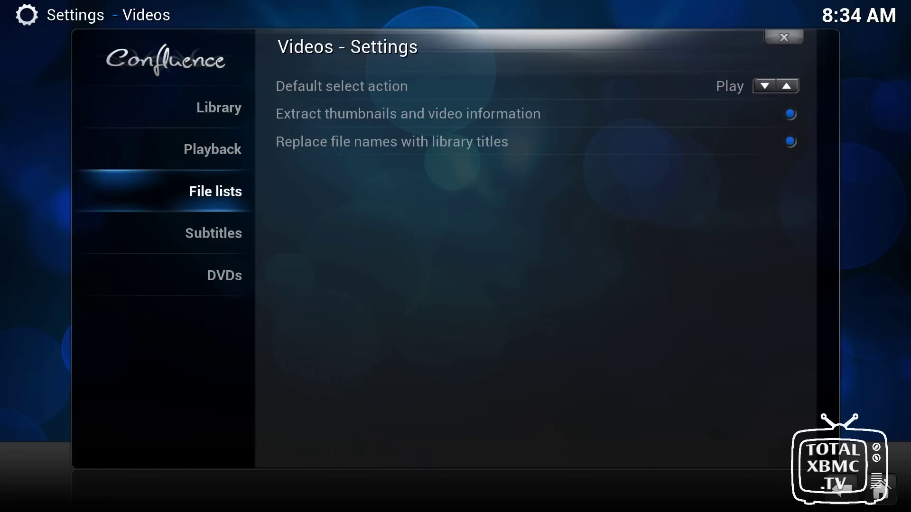
pyautogui.press('Down')
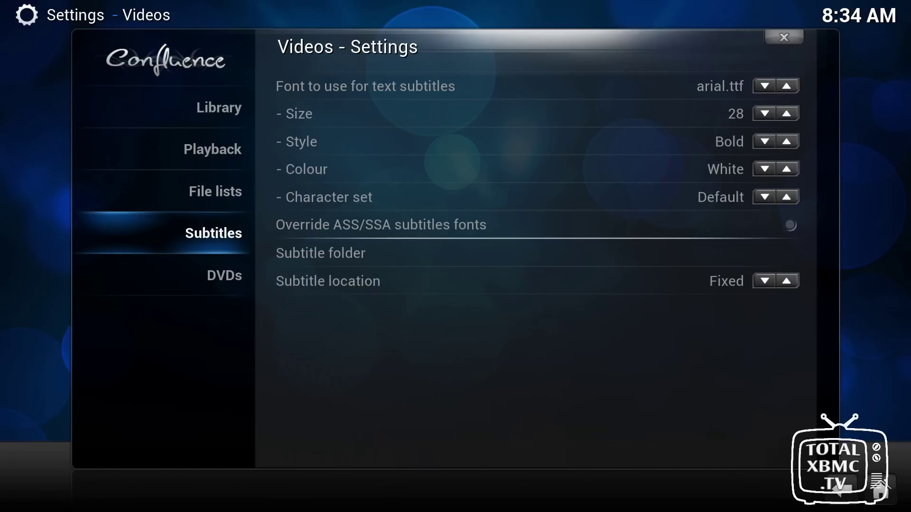
pyautogui.press('Down')
pyautogui.press('Up')
# Step: Leave the Video settings and open the Live TV settings to view the General options
pyautogui.press('Escape')
pyautogui.press('Down')
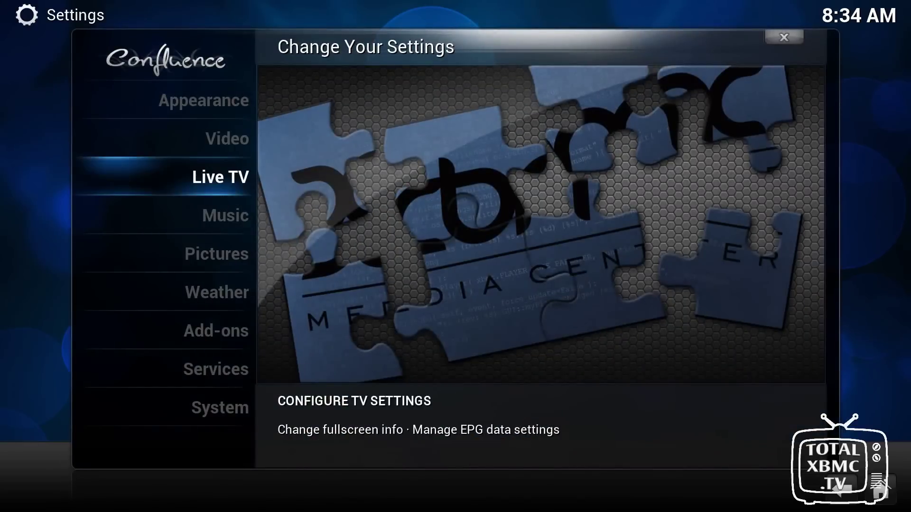
pyautogui.press('Return')
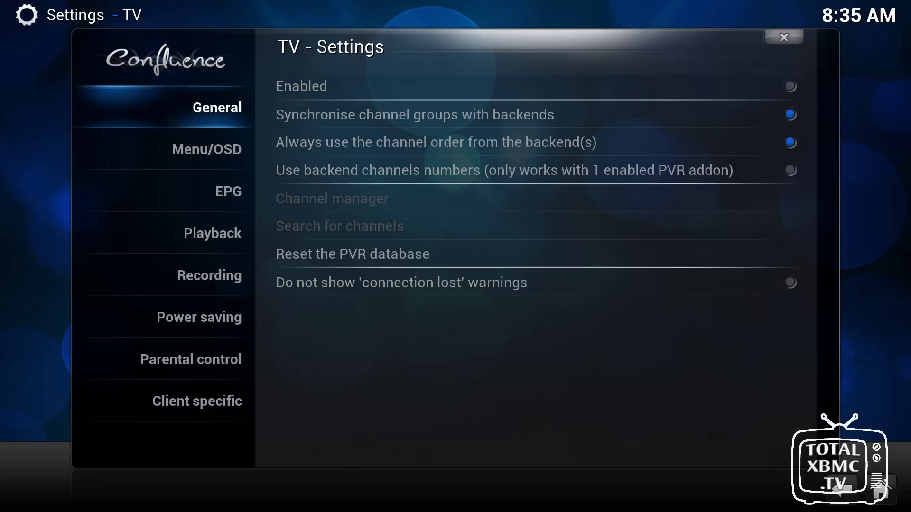
# Step: Leave the Live TV settings and open the Music settings
pyautogui.press('Escape')
pyautogui.press('Down')
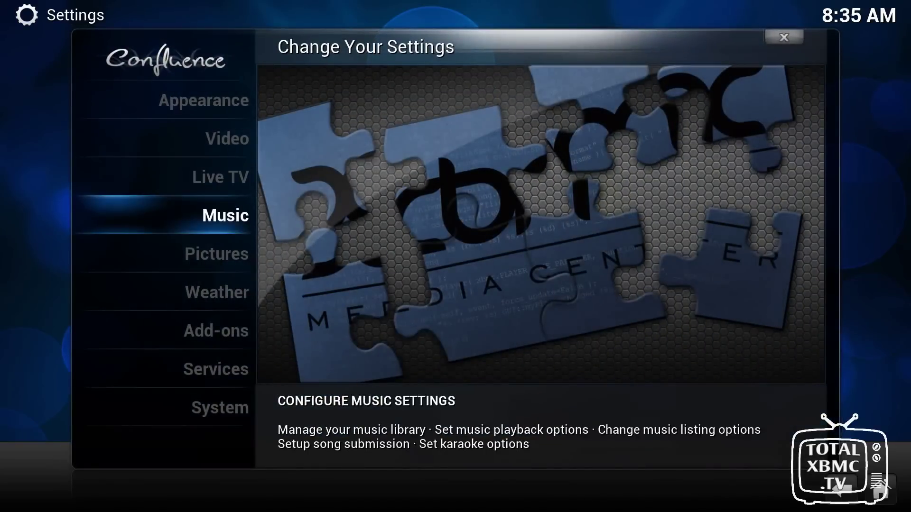
pyautogui.press('Return')
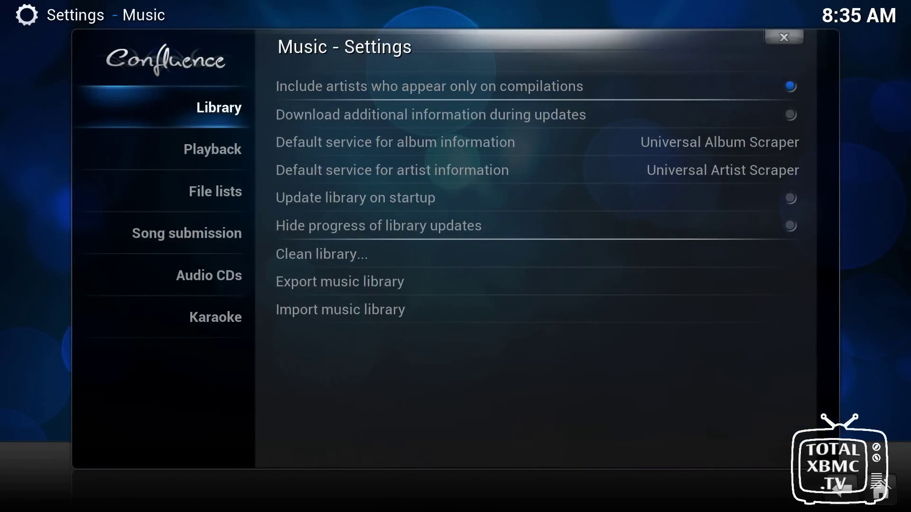
# Step: Examine the music Library options, from downloading additional information during updates to hiding the progress of library updates
pyautogui.press('Right')
pyautogui.press('Down')
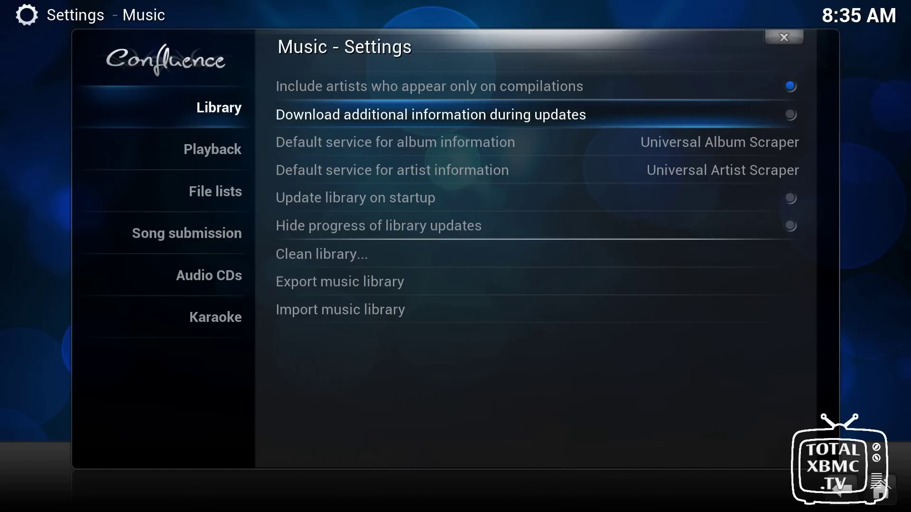
pyautogui.press('Down')
pyautogui.press('Down')
pyautogui.press('Down')
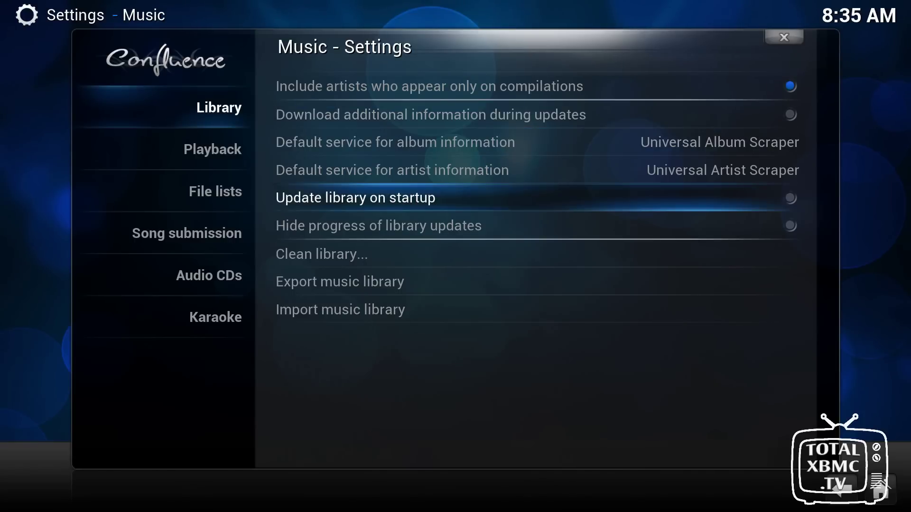
pyautogui.press('Up')
pyautogui.press('Up')
pyautogui.press('Up')
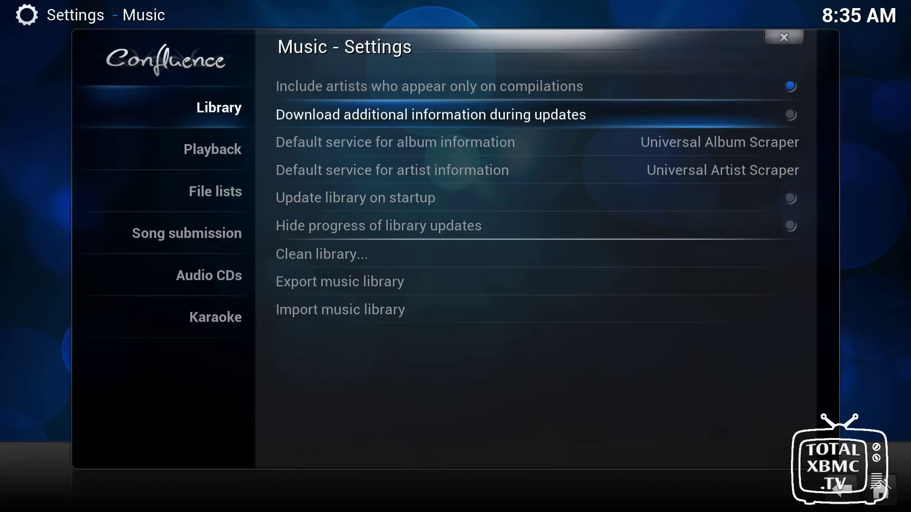
pyautogui.press('Down')
pyautogui.press('Down')
pyautogui.press('Down')
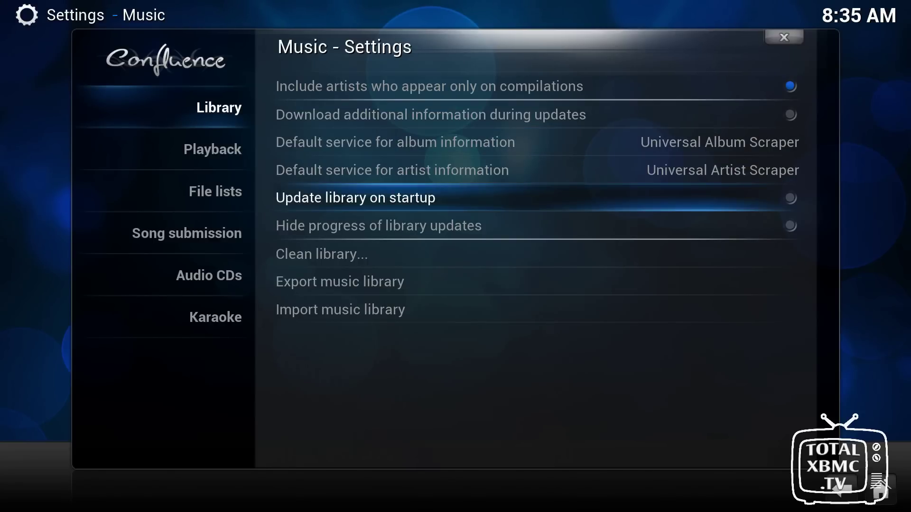
pyautogui.press('Down')
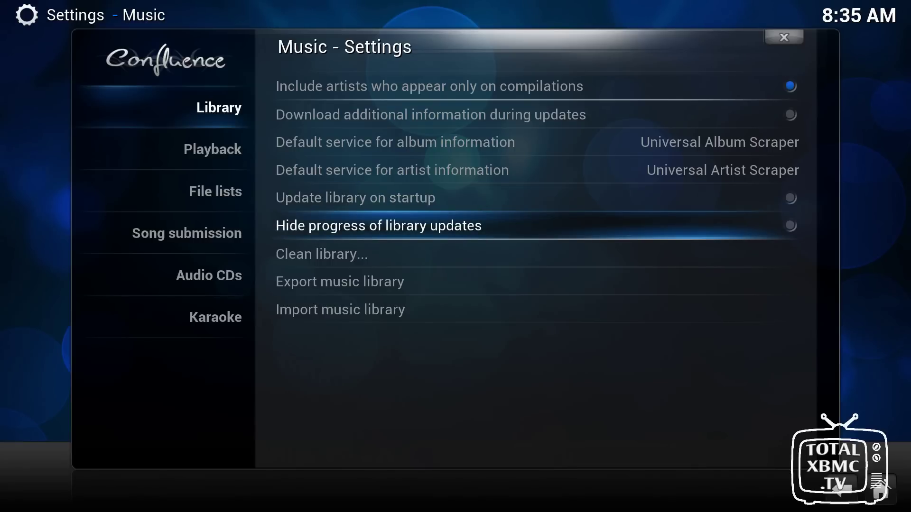
# Step: Enable queuing songs on selection in the Playback section of the Music settings
pyautogui.press('Left')
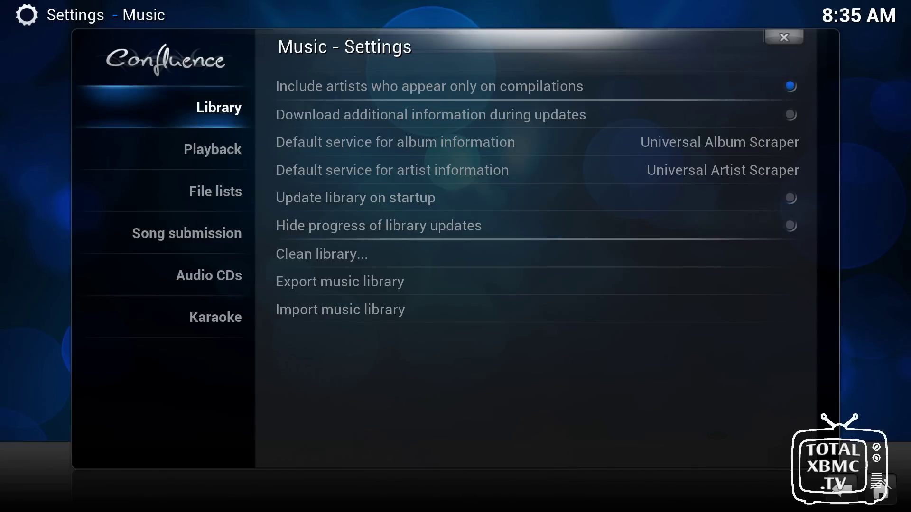
pyautogui.press('Down')
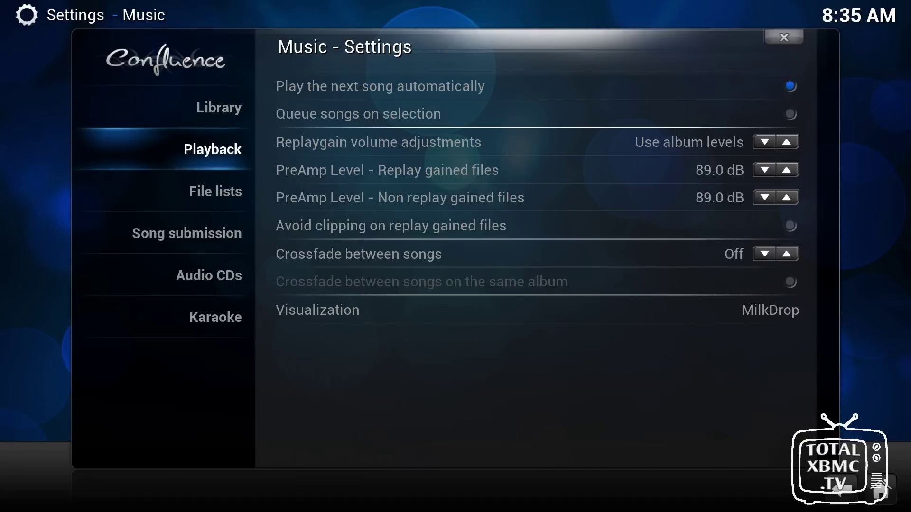
pyautogui.press('Right')
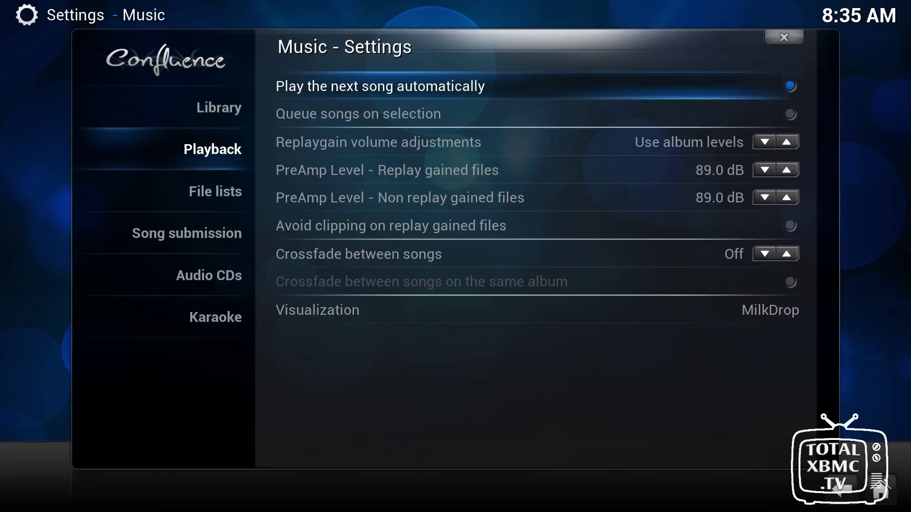
pyautogui.press('Down')
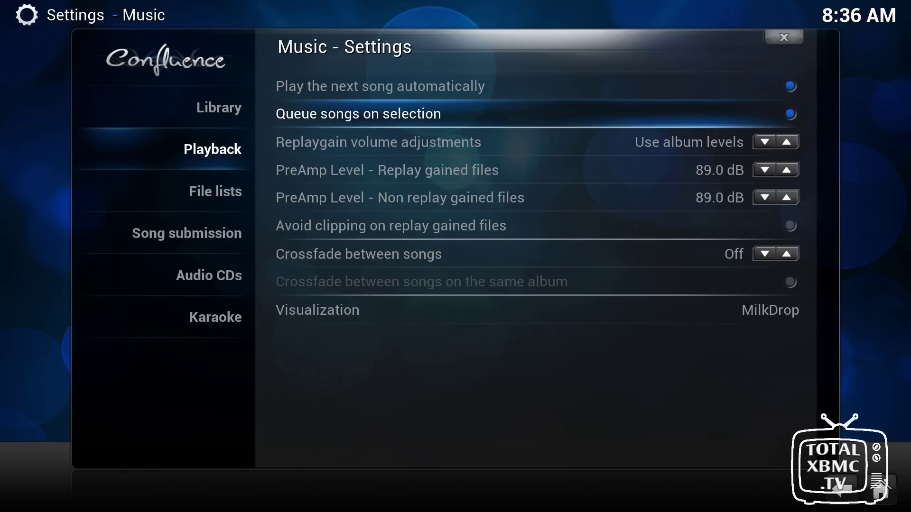
pyautogui.press('Left')
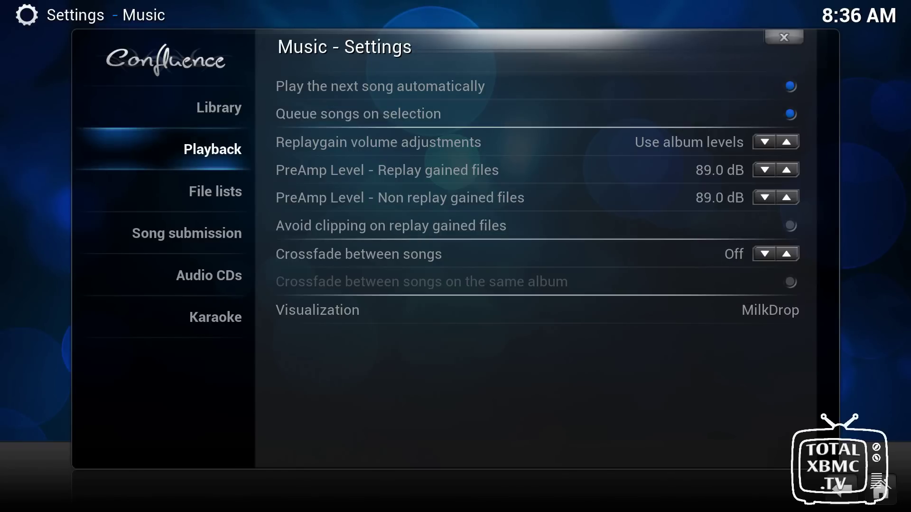
# Step: Examine the music Playback options, from the Replaygain volume adjustments to the crossfade between songs
pyautogui.press('Right')
pyautogui.press('Down')
pyautogui.press('Down')
pyautogui.press('Down')
pyautogui.press('Down')
pyautogui.press('Down')
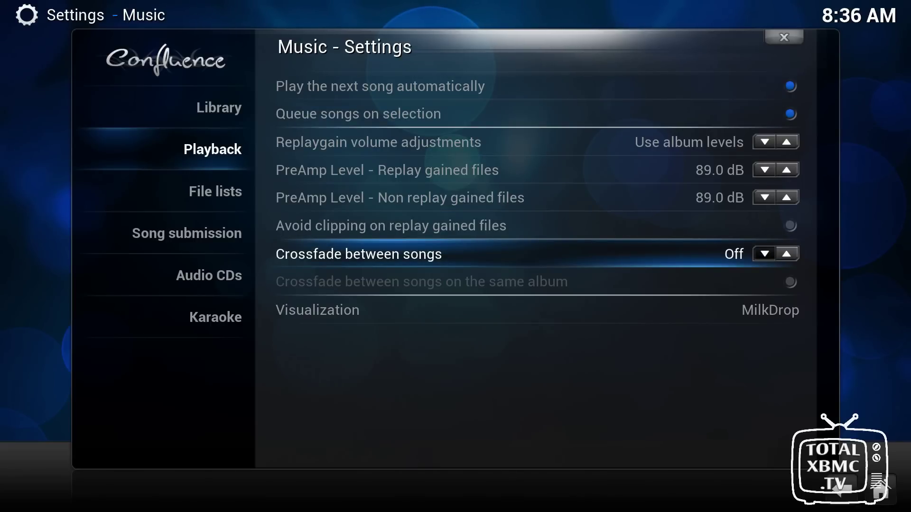
pyautogui.press('Left')
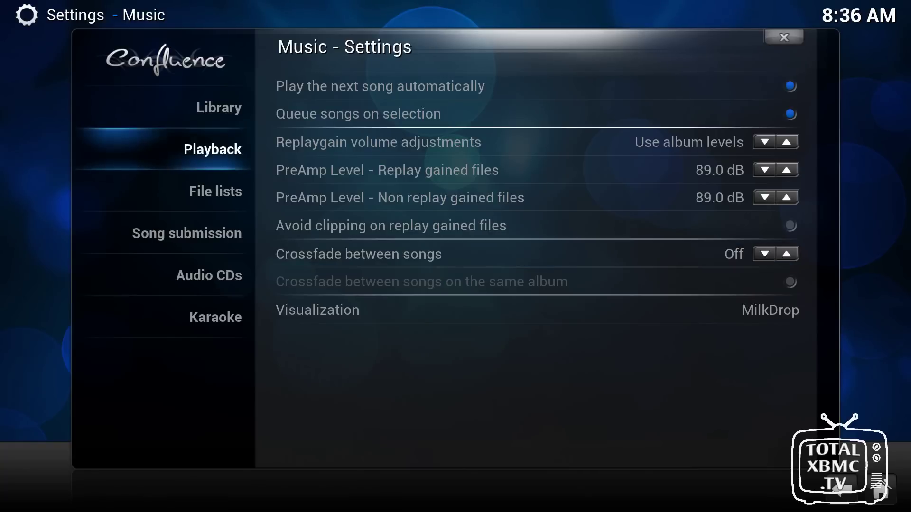
# Step: Look through the File lists, Song submission, Audio CDs and Karaoke sections of the Music settings
pyautogui.press('Down')
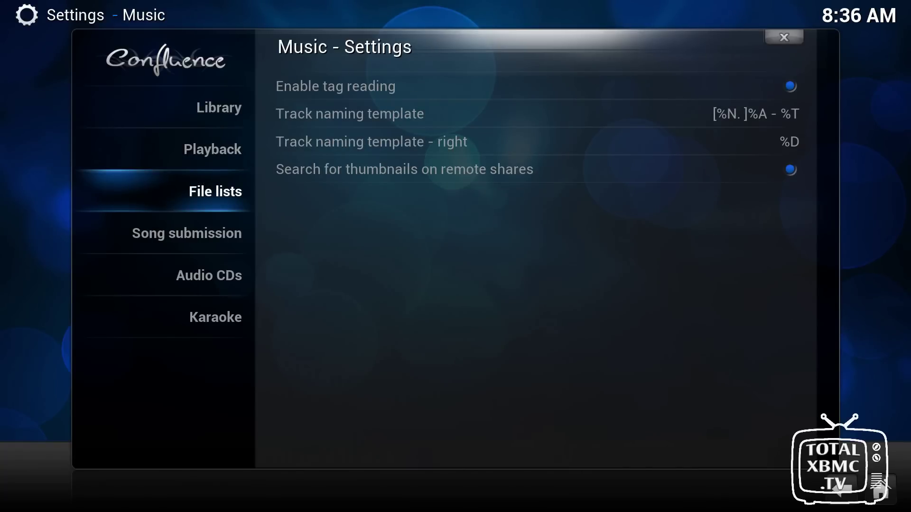
pyautogui.press('Down')
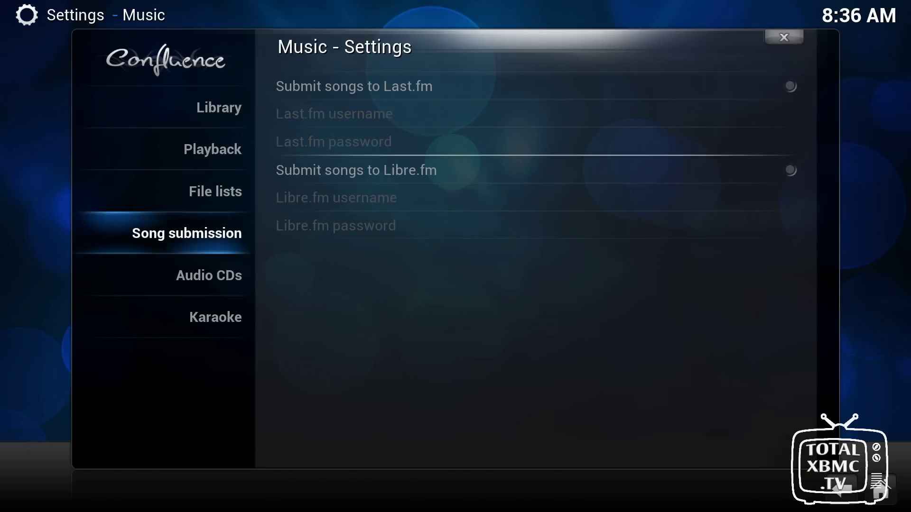
pyautogui.press('Down')
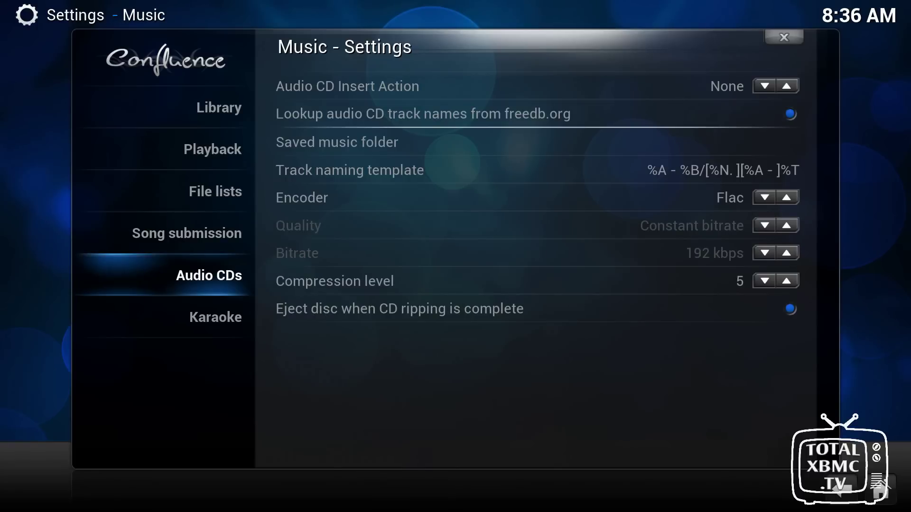
pyautogui.press('Down')
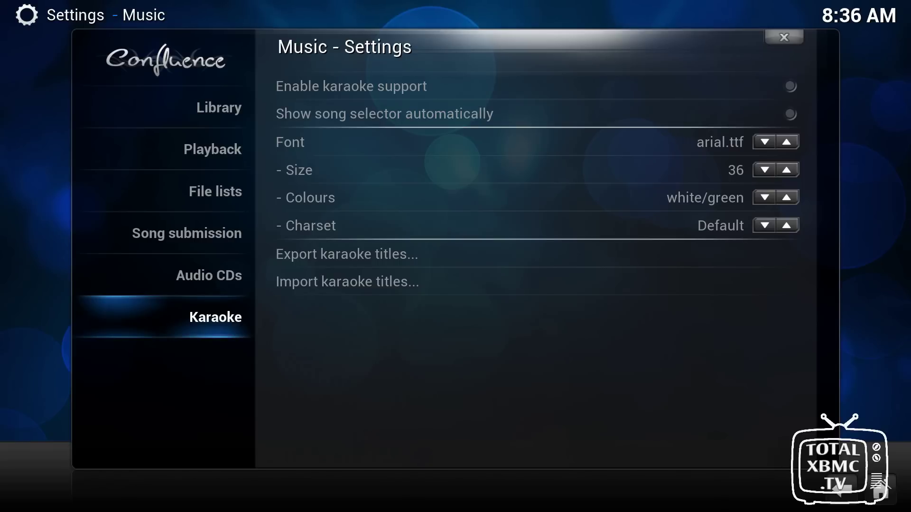
# Step: Leave the Music settings and look through the File lists and Slideshow sections of the Pictures settings
pyautogui.press('Escape')
pyautogui.press('Down')
pyautogui.press('Return')
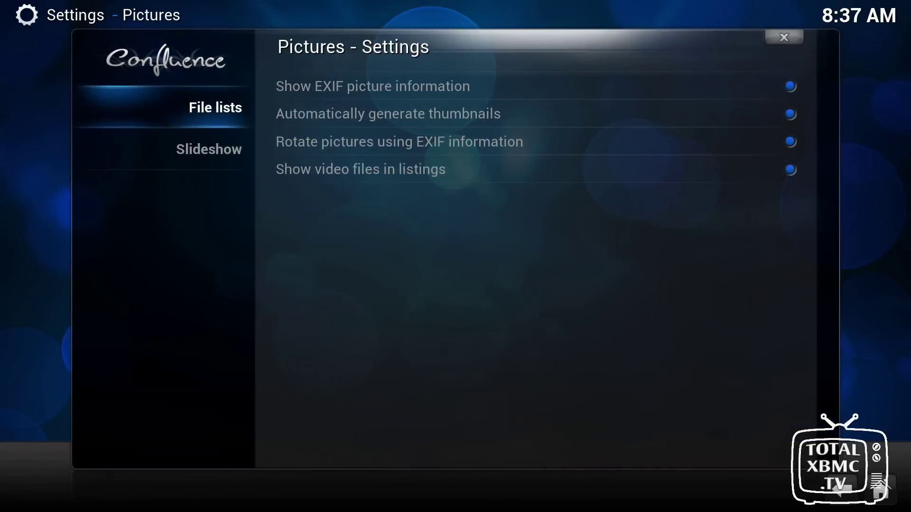
pyautogui.press('Down')
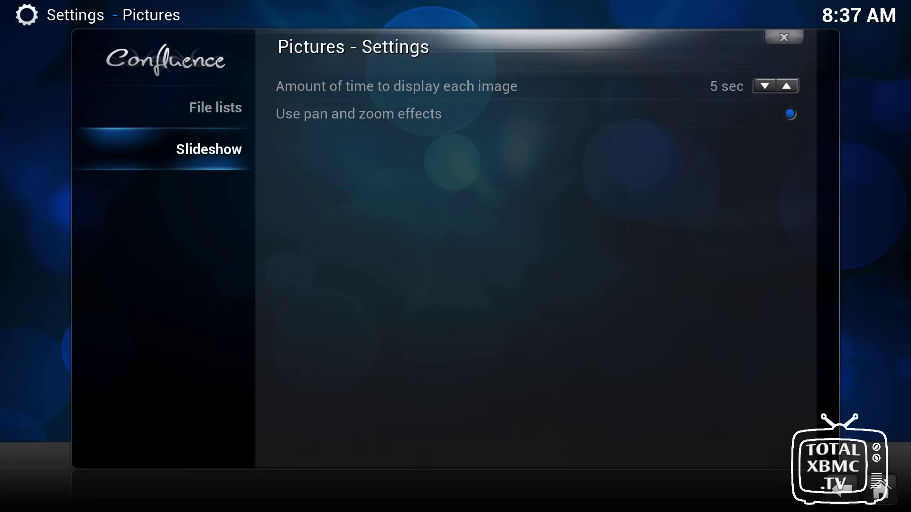
pyautogui.press('Right')
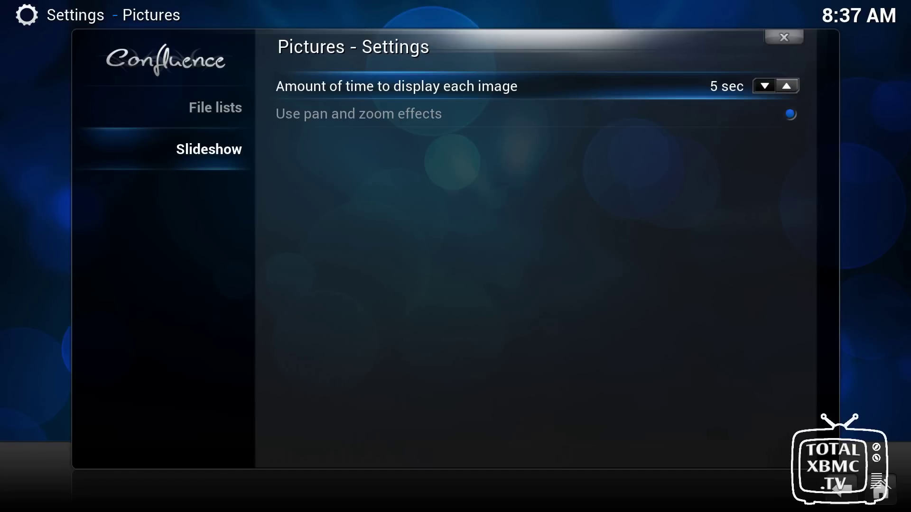
pyautogui.press('Left')
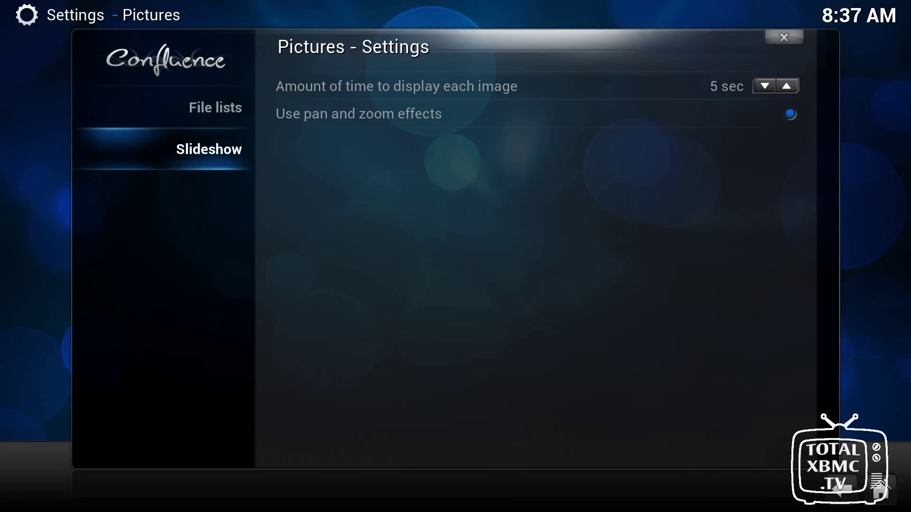
pyautogui.press('Up')
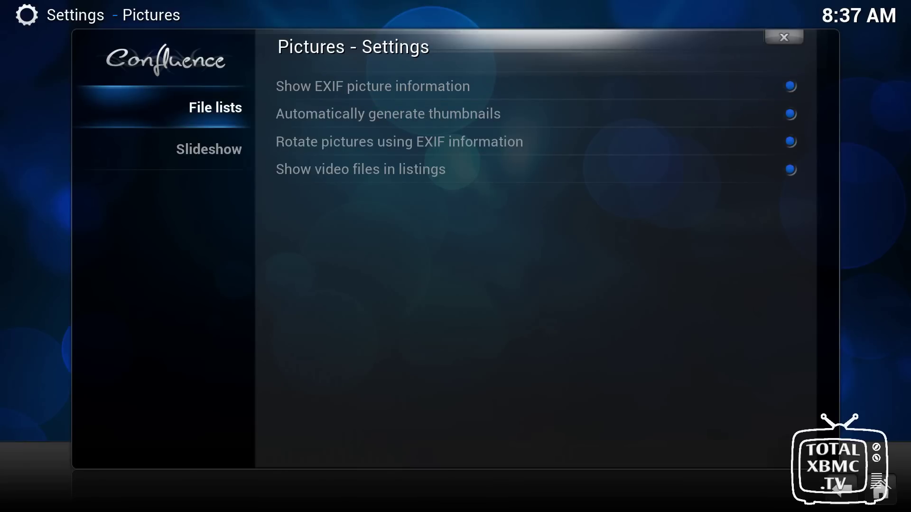
# Step: Leave the Pictures settings and open the Weather Underground service's own settings within the Weather settings
pyautogui.press('Escape')
pyautogui.press('Down')
pyautogui.press('Return')
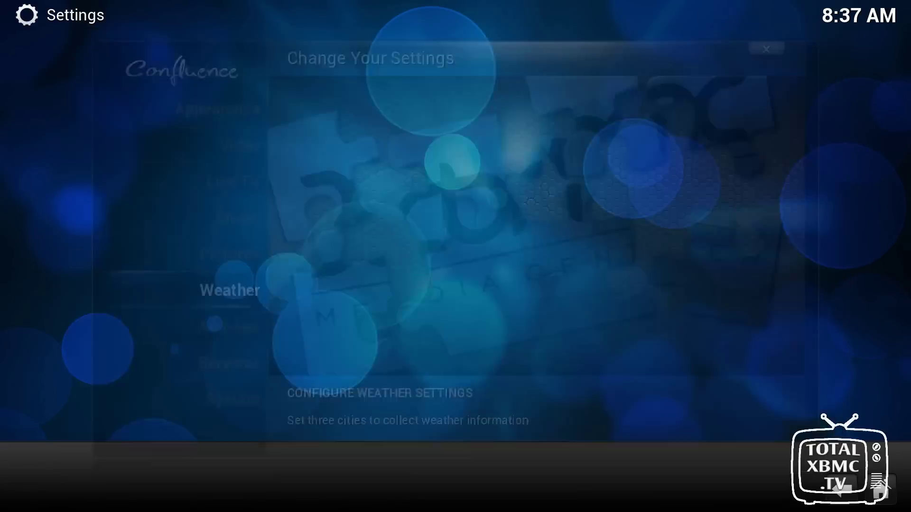
pyautogui.press('Right')
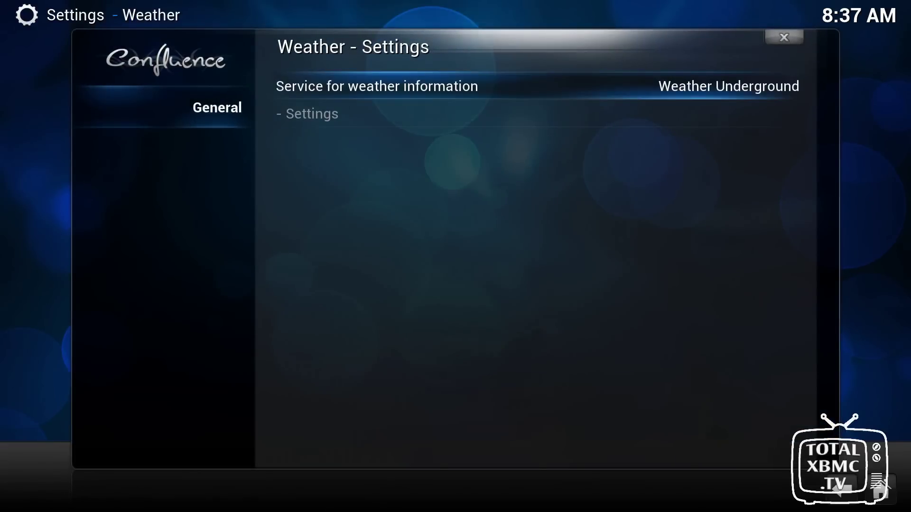
pyautogui.press('Down')
pyautogui.press('Return')
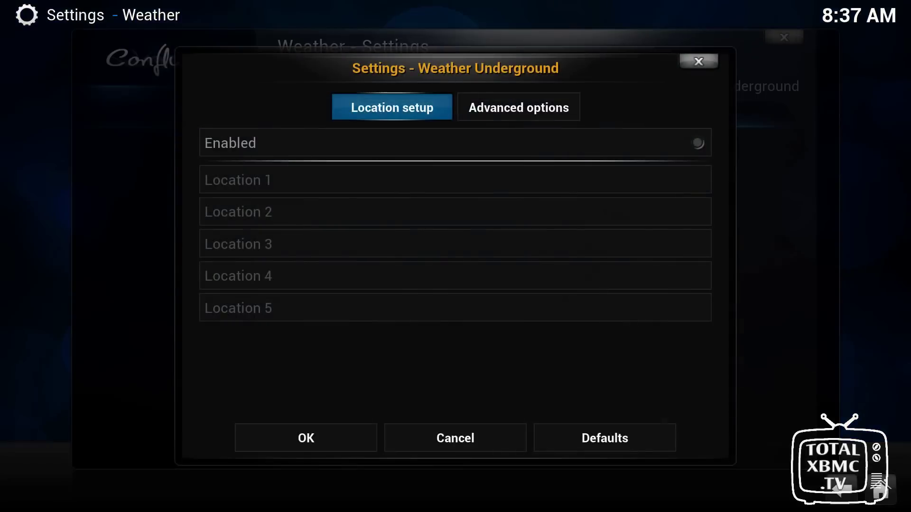
# Step: Enable the Weather Underground location setup and set Location 1 to London, United Kingdom
pyautogui.press('Down')
pyautogui.press('Return')
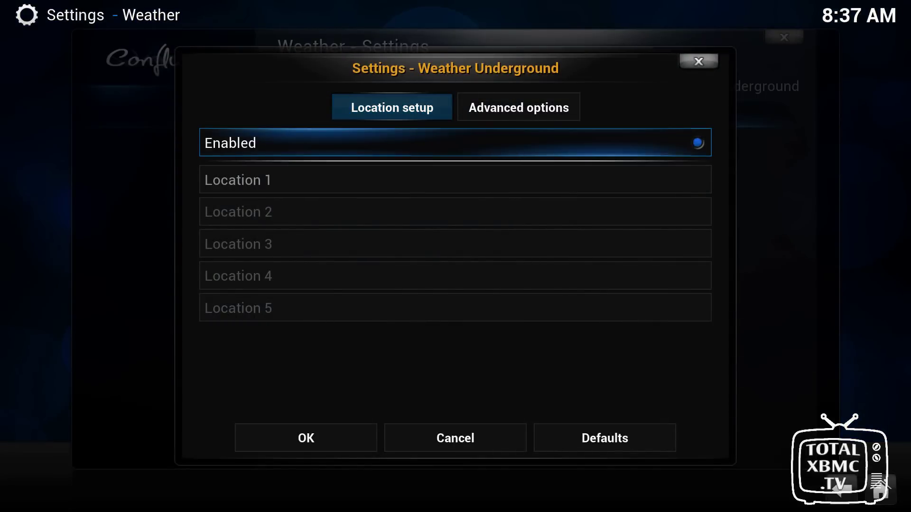
pyautogui.press('Down')
pyautogui.press('Return')
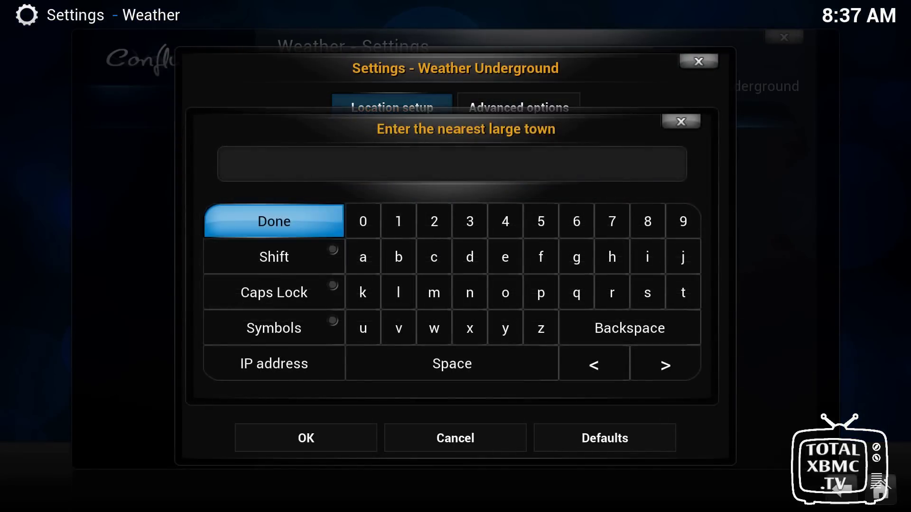
pyautogui.write('london')
pyautogui.press('Return')
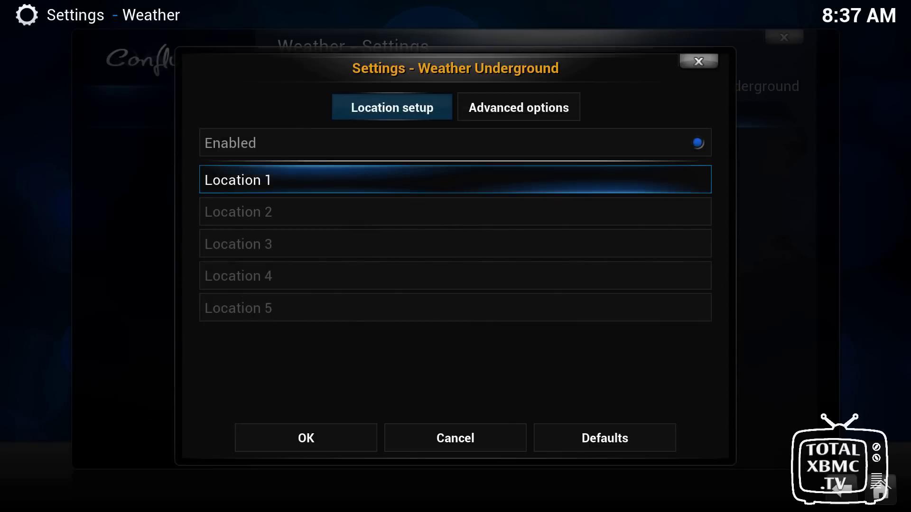
pyautogui.press('Return')
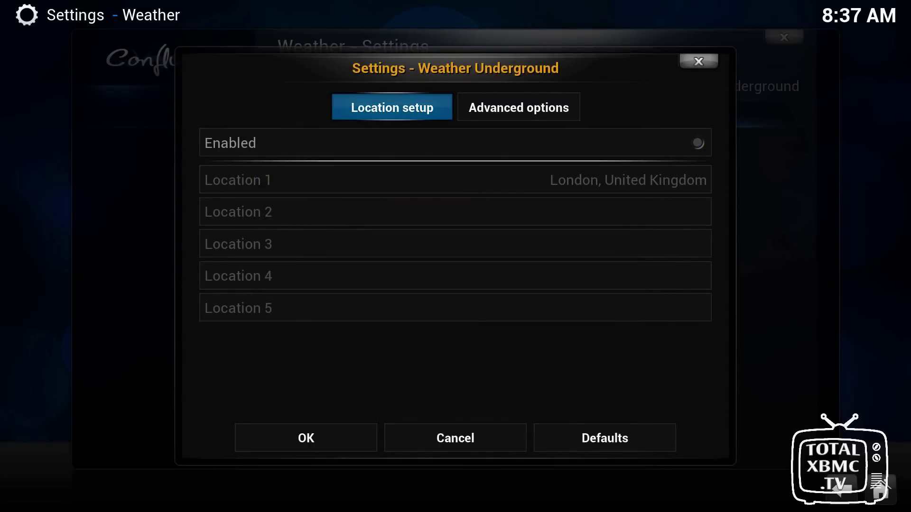
# Step: Switch the location setup's Enabled option back on and save the Weather Underground settings
pyautogui.press('Down')
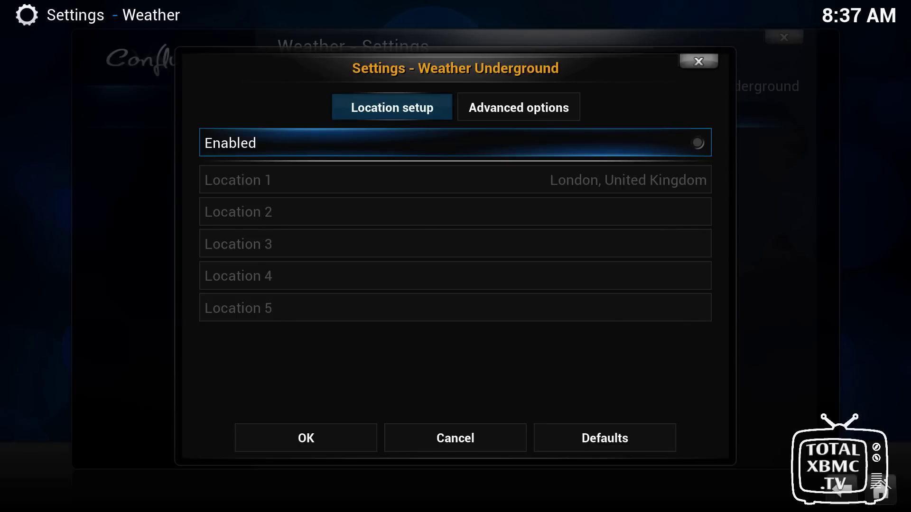
pyautogui.press('Return')
pyautogui.press('Down')
pyautogui.press('Down')
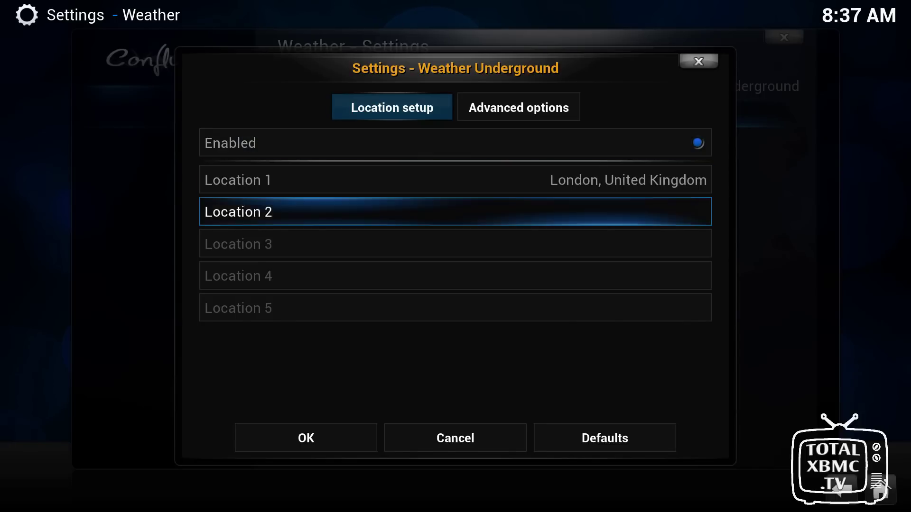
pyautogui.press('Down')
pyautogui.press('Return')
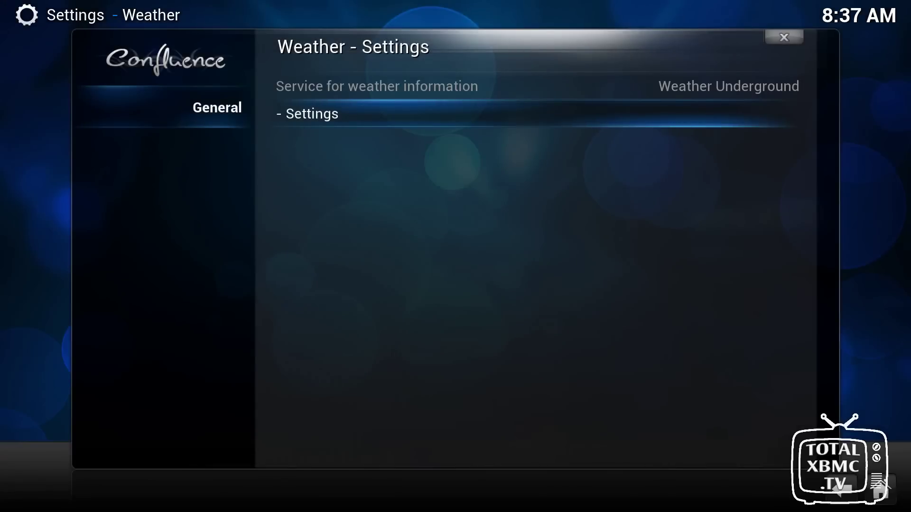
# Step: Leave the Weather settings, open the Add-ons section and dismiss its first run help
pyautogui.press('Escape')
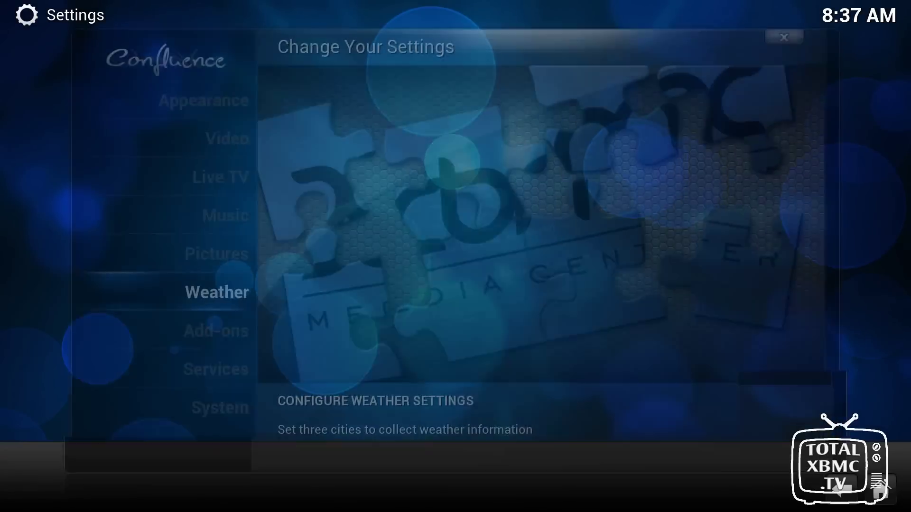
pyautogui.press('Down')
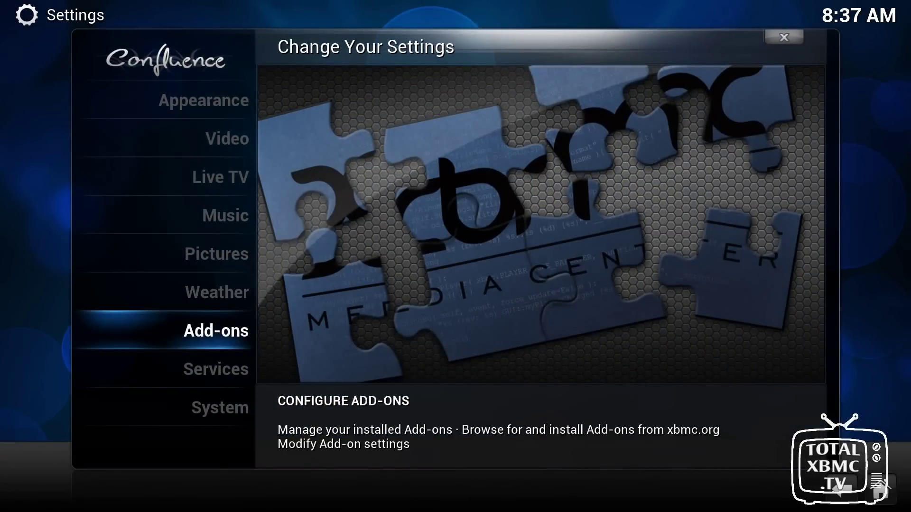
pyautogui.press('Return')
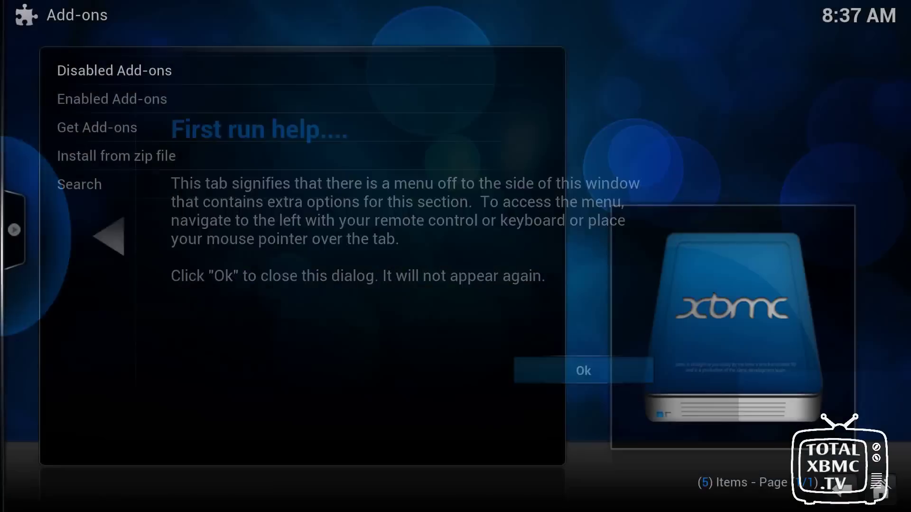
pyautogui.press('Return')
# Step: Look through the add-on management entries, from Disabled Add-ons to Search, and return to the settings overview
pyautogui.press('Down')
pyautogui.press('Down')
pyautogui.press('Down')
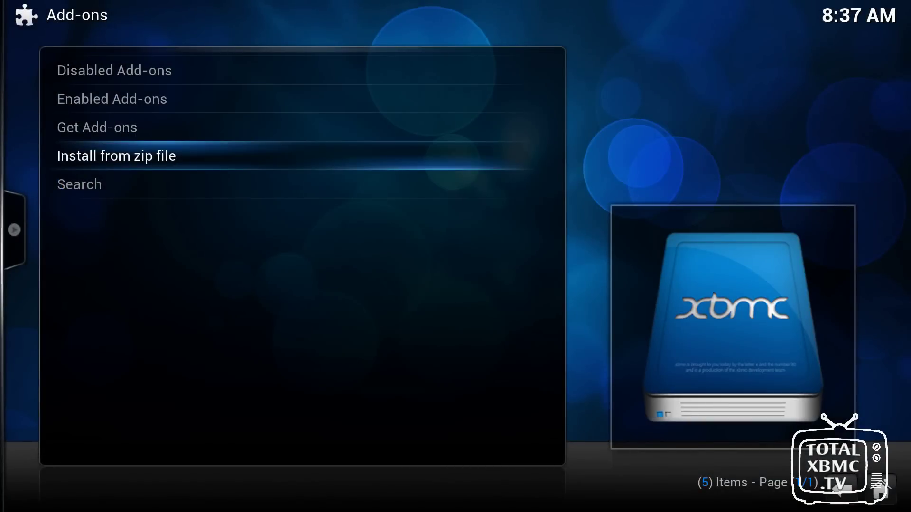
pyautogui.press('Down')
pyautogui.press('Down')
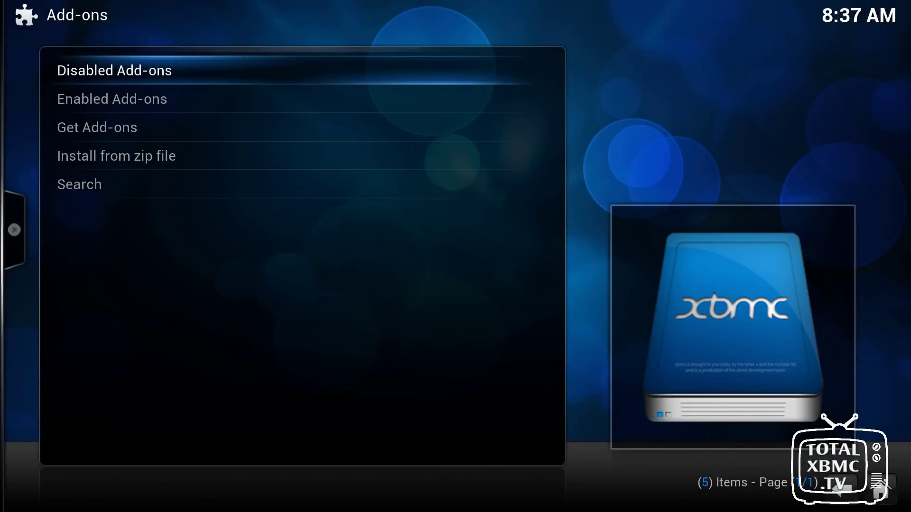
pyautogui.press('Down')
pyautogui.press('Down')
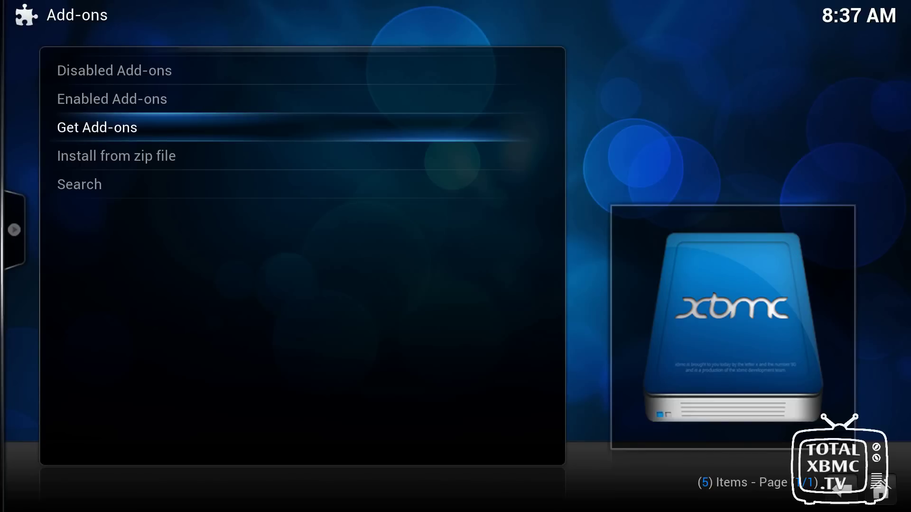
pyautogui.press('Down')
pyautogui.press('Down')
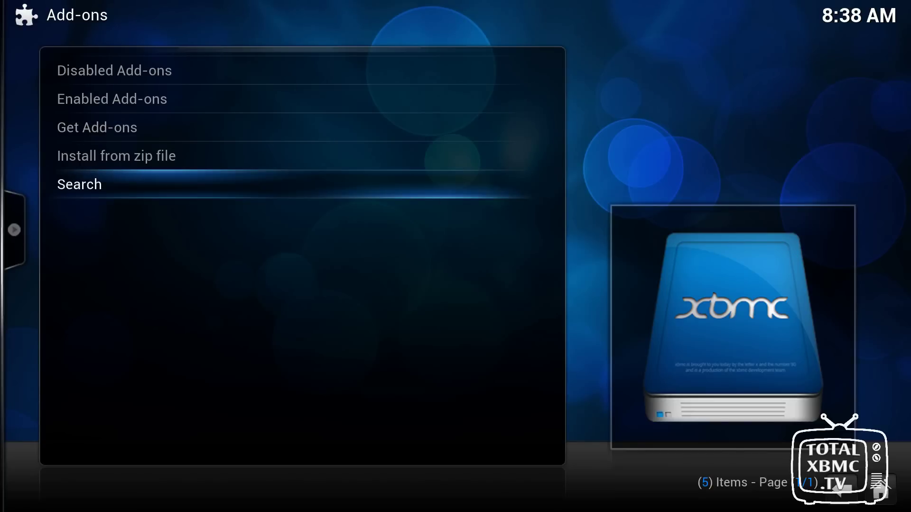
pyautogui.press('Up')
pyautogui.press('Up')
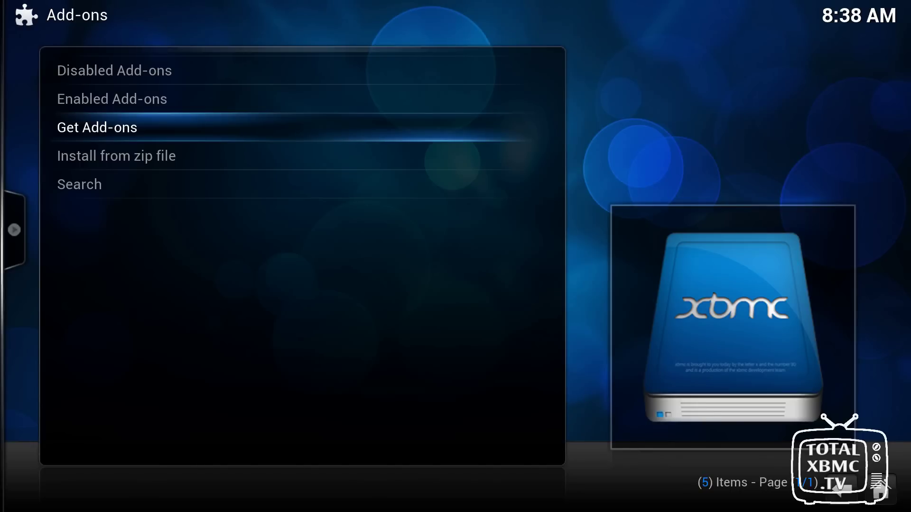
pyautogui.press('Escape')
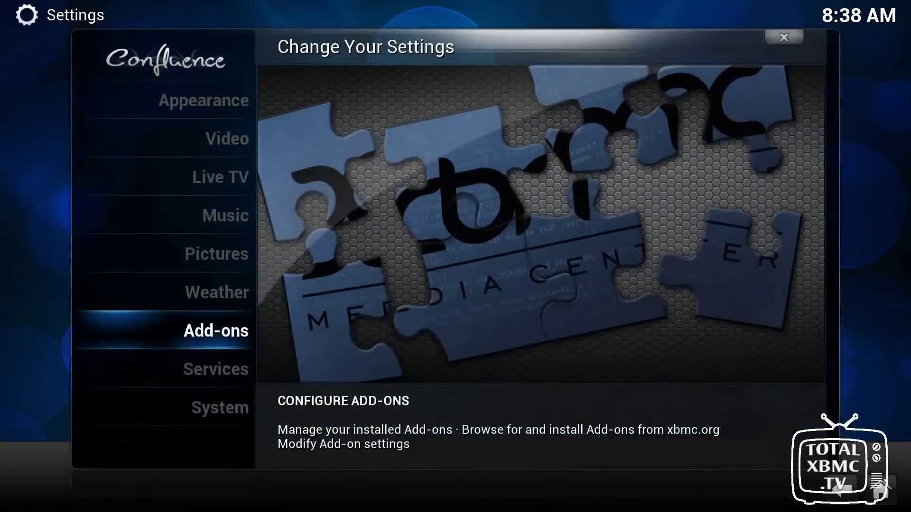
# Step: Open the Services settings and look through the General, UPnP, Webserver, Remote control and Zeroconf categories
pyautogui.press('Down')
pyautogui.press('Return')
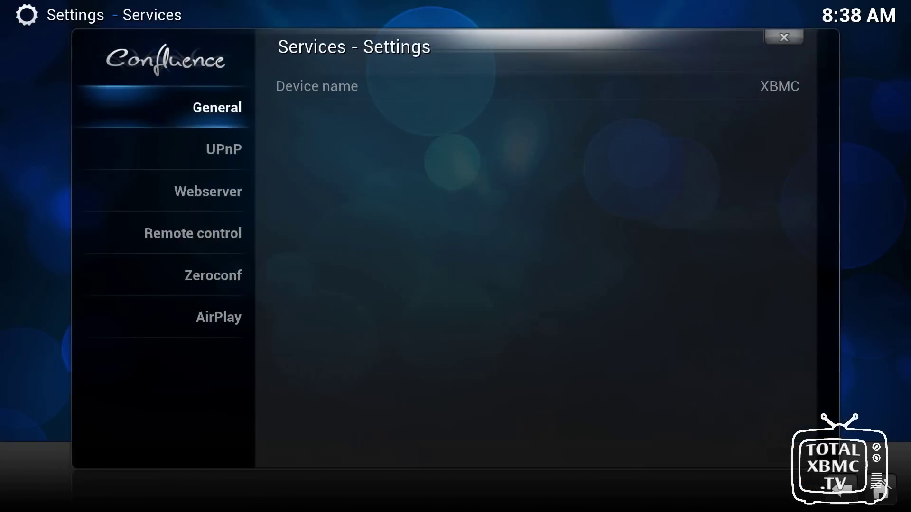
pyautogui.press('Down')
pyautogui.press('Up')
pyautogui.press('Right')
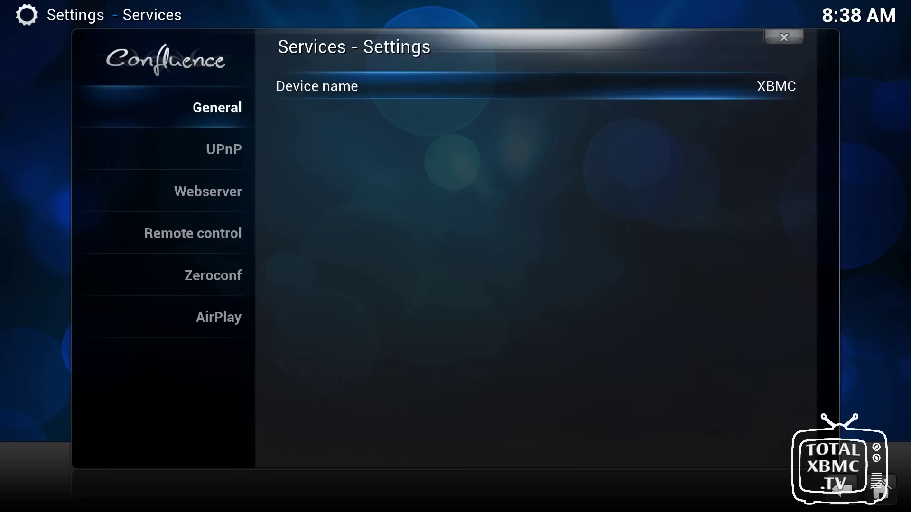
pyautogui.press('Left')
pyautogui.press('Left')
pyautogui.press('Down')
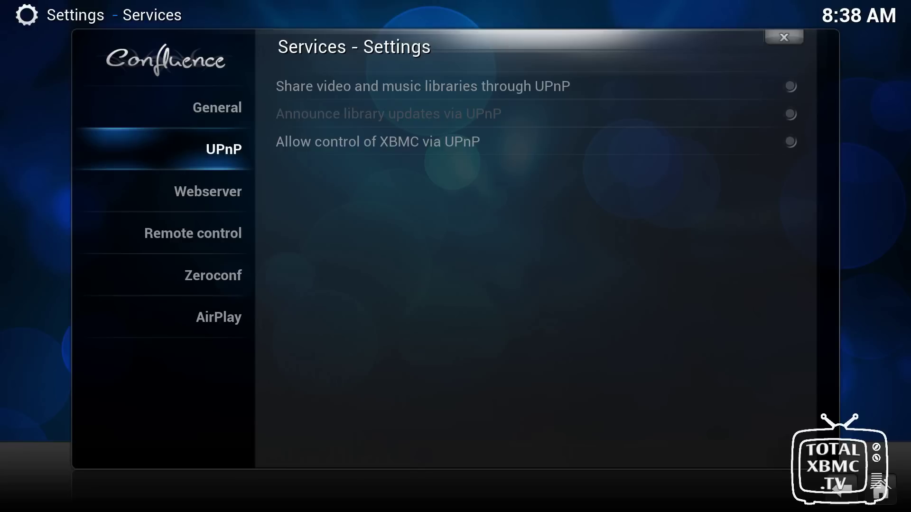
pyautogui.press('Down')
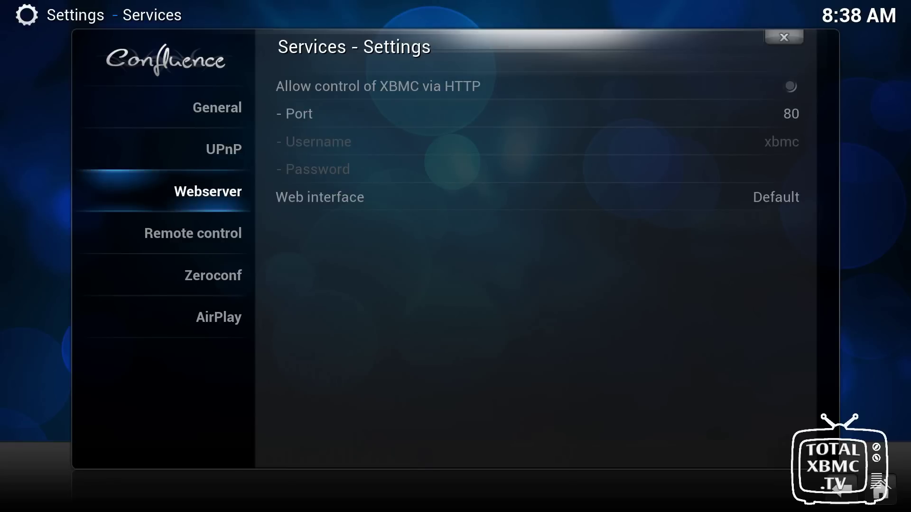
pyautogui.press('Down')
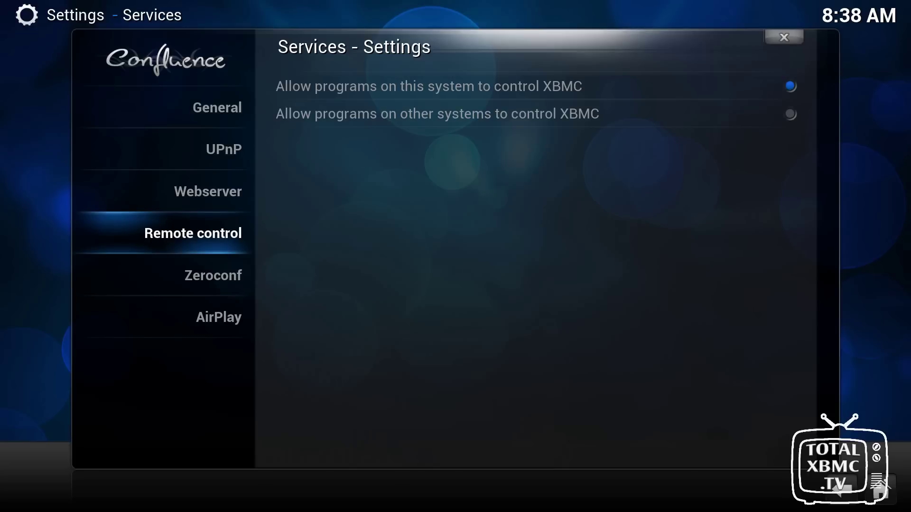
pyautogui.press('Down')
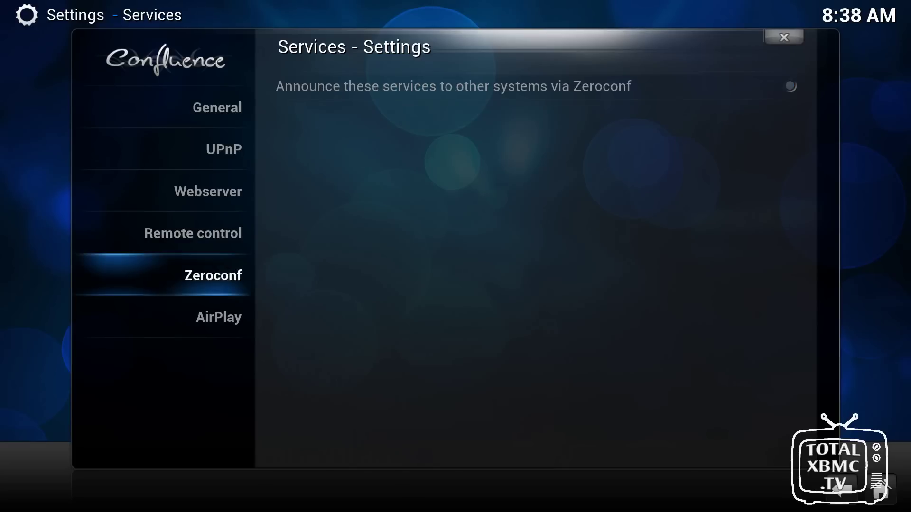
# Step: Examine the Remote control options for programs controlling XBMC and the Webserver option for control via HTTP
pyautogui.press('Up')
pyautogui.press('Right')
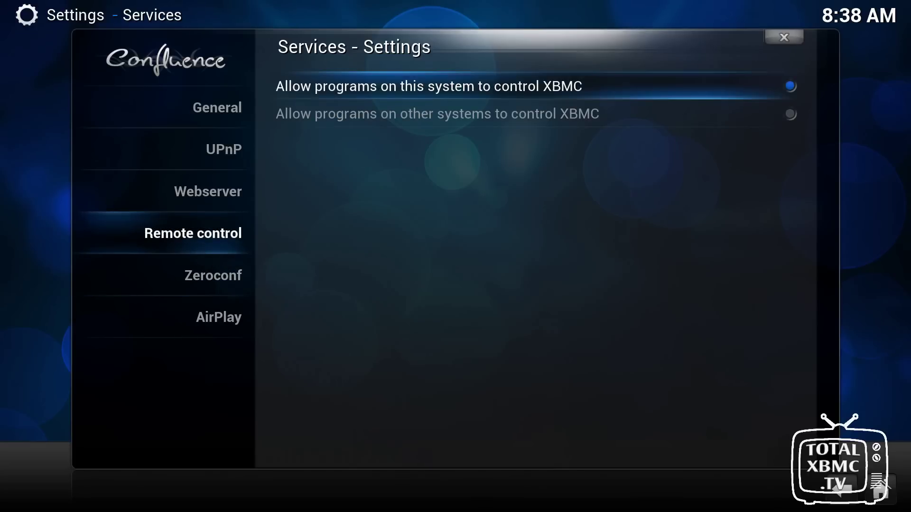
pyautogui.press('Down')
pyautogui.press('Up')
pyautogui.press('Left')
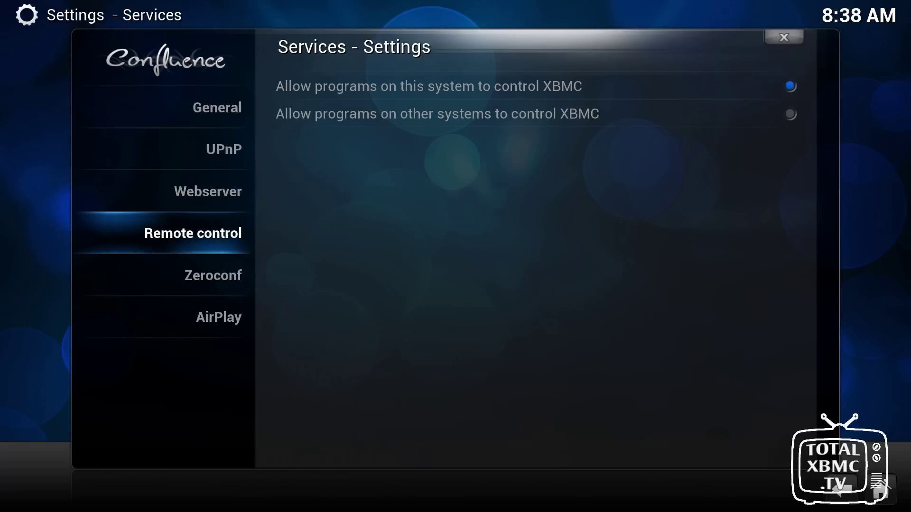
pyautogui.press('Up')
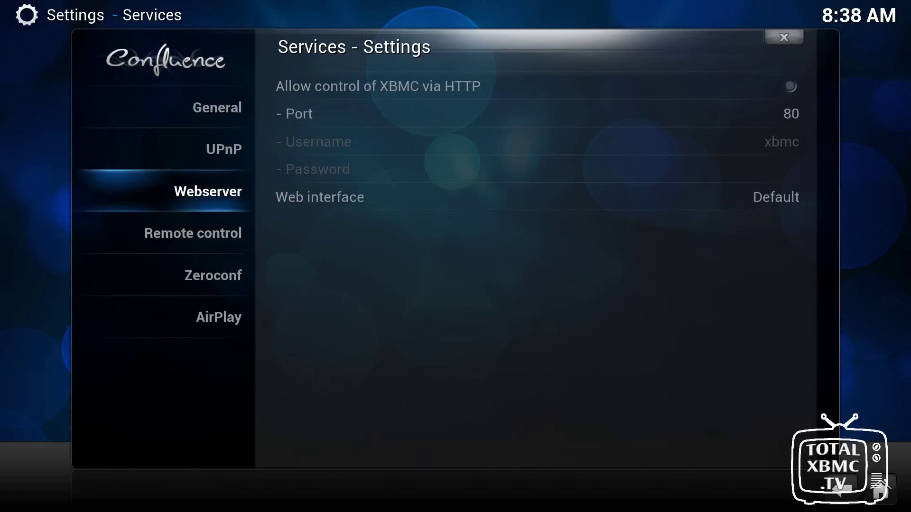
pyautogui.press('Right')
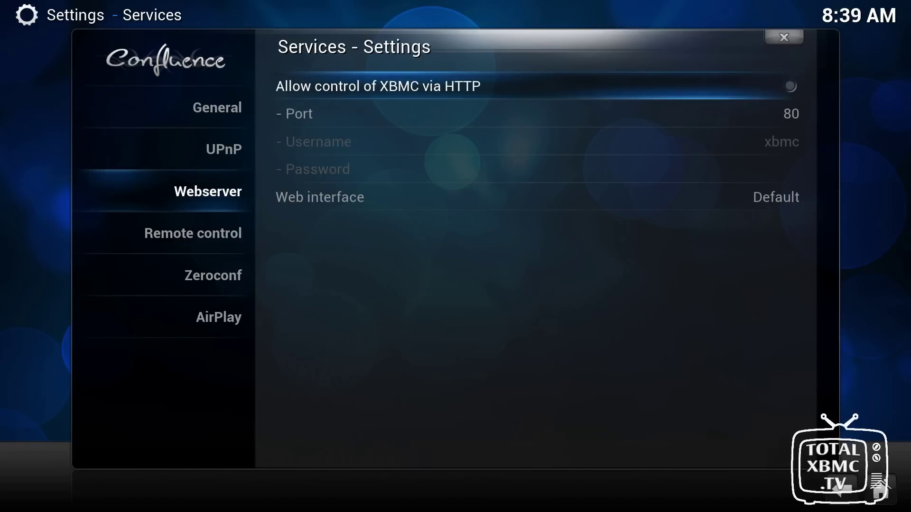
pyautogui.press('Left')
pyautogui.press('Down')
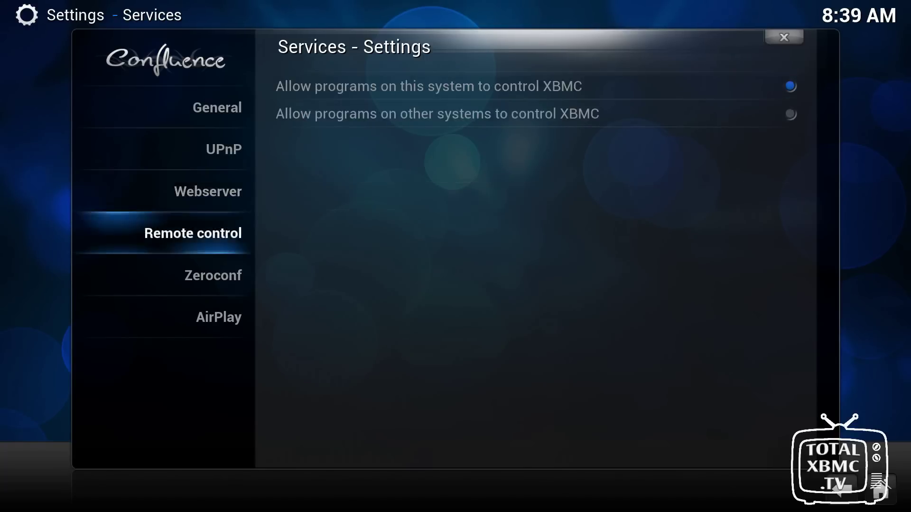
# Step: Look at the Zeroconf and AirPlay service options and return to the settings overview
pyautogui.press('Down')
pyautogui.press('Up')
pyautogui.press('Down')
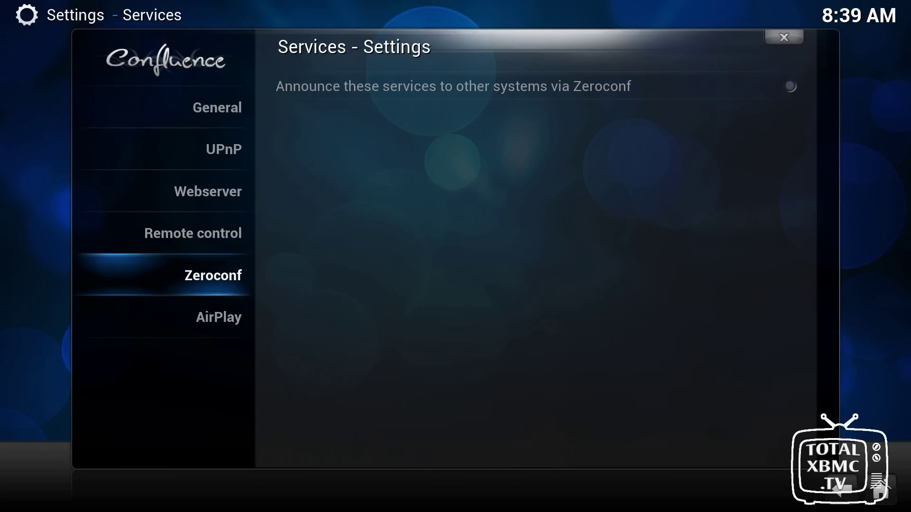
pyautogui.press('Down')
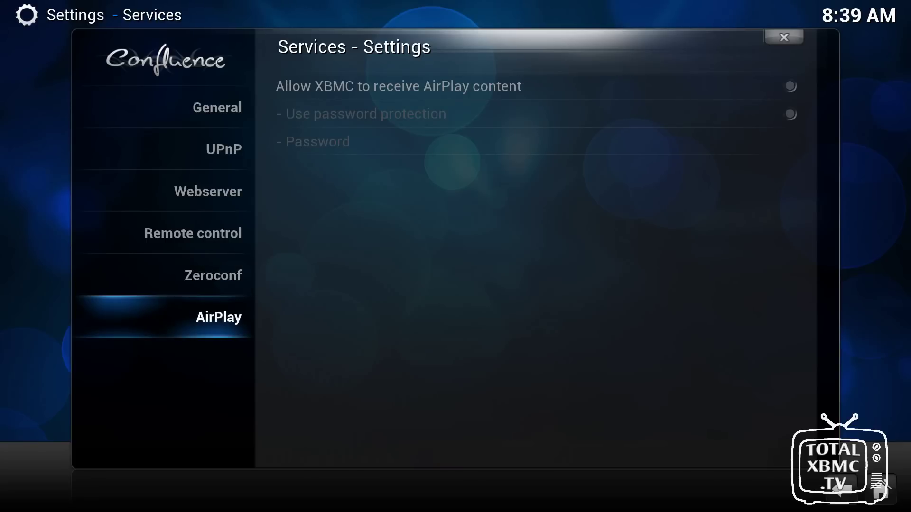
pyautogui.press('Down')
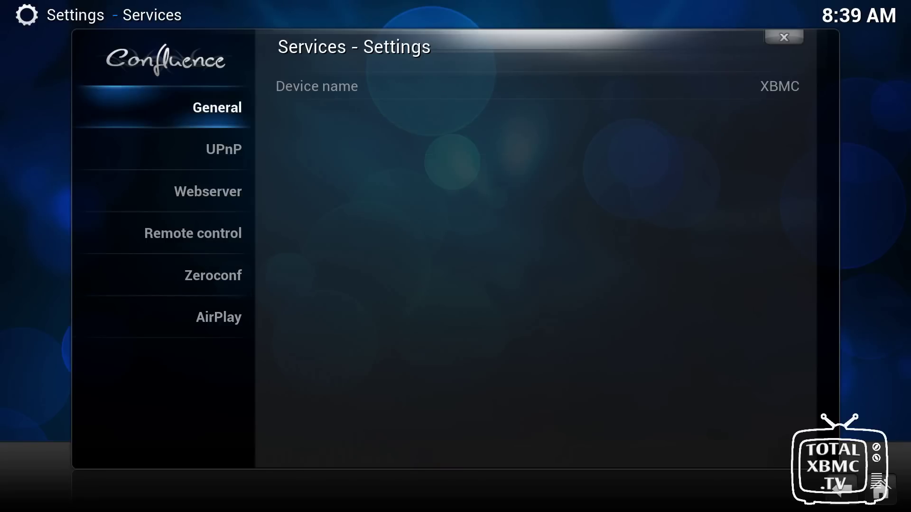
pyautogui.press('Escape')
# Step: Open the System settings and look through the Video output options from Display Mode down to Video calibration
pyautogui.press('Down')
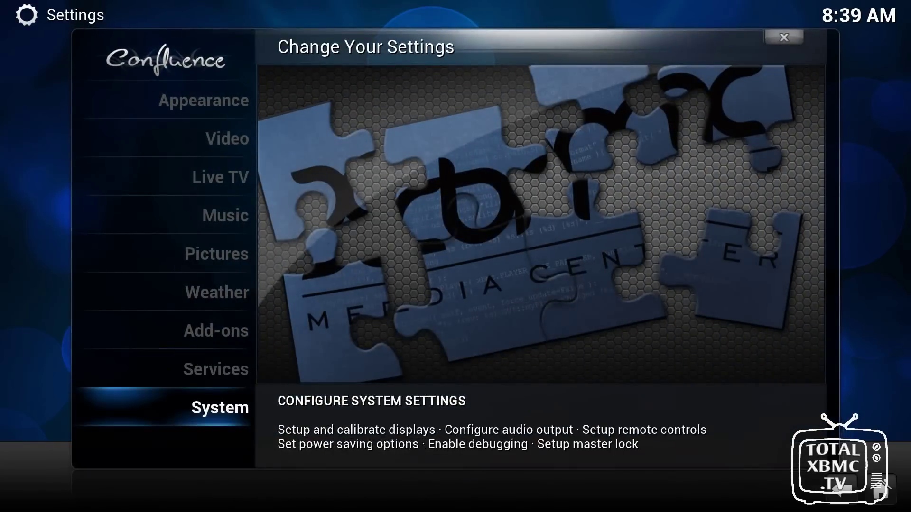
pyautogui.press('Return')
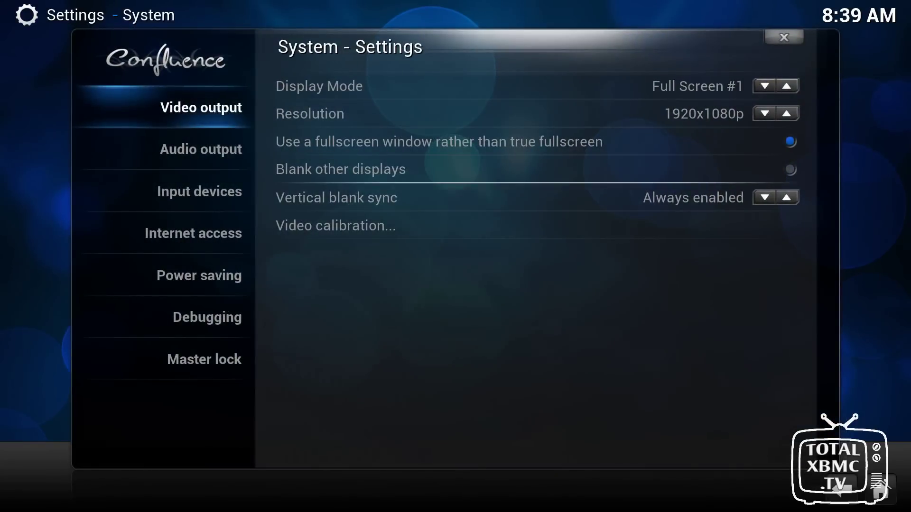
pyautogui.press('Right')
pyautogui.press('Down')
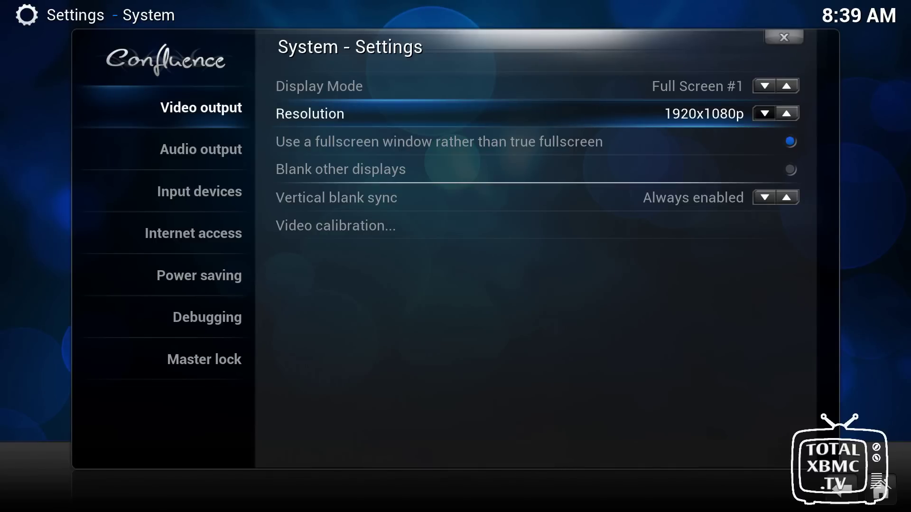
pyautogui.press('Down')
pyautogui.press('Down')
pyautogui.press('Down')
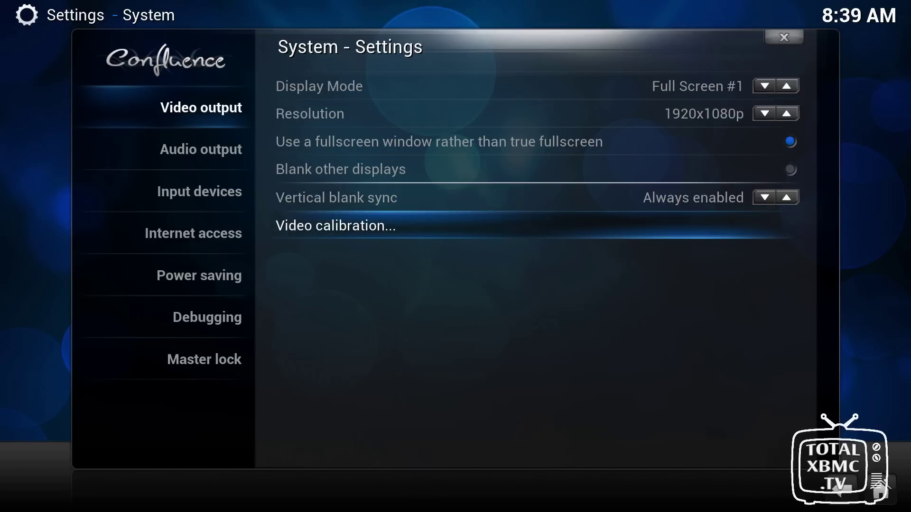
# Step: Open the video calibration screen from the Video output settings
pyautogui.press('Return')
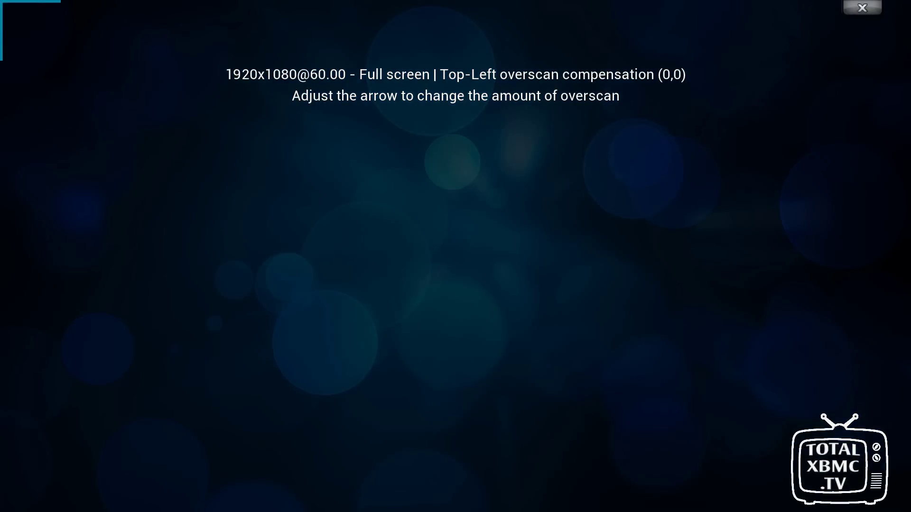
# Step: Move the top-left overscan corner inward and set its compensation to (35,18)
pyautogui.press('Down')
pyautogui.press('Down')
pyautogui.press('Down')
pyautogui.press('Down')
pyautogui.press('Down')
pyautogui.press('Down')
pyautogui.press('Down')
pyautogui.press('Down')
pyautogui.press('Down')
pyautogui.press('Down')
pyautogui.press('Down')
pyautogui.press('Down')
pyautogui.press('Down')
pyautogui.press('Down')
pyautogui.press('Down')
pyautogui.press('Down')
pyautogui.press('Down')
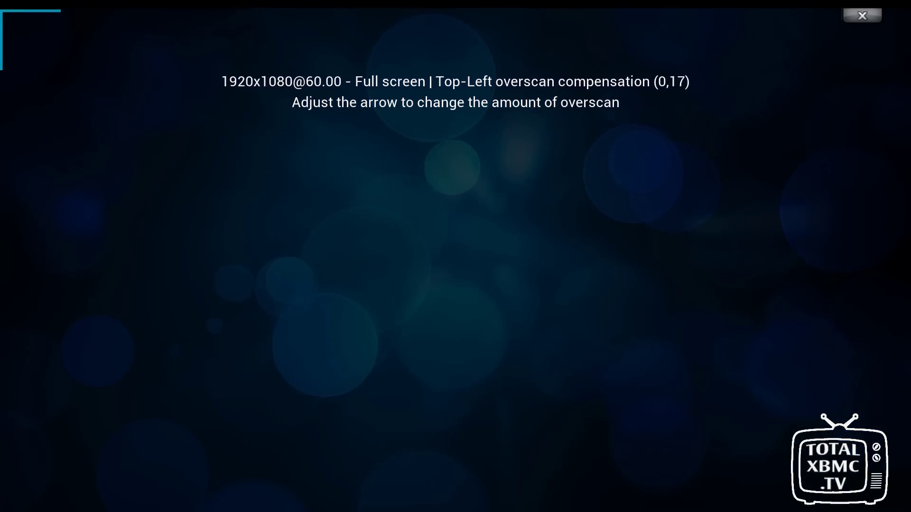
pyautogui.press('Down')
pyautogui.press('Down')
pyautogui.press('Down')
pyautogui.press('Down')
pyautogui.press('Down')
pyautogui.press('Down')
pyautogui.press('Down')
pyautogui.press('Down')
pyautogui.press('Down')
pyautogui.press('Down')
pyautogui.press('Down')
pyautogui.press('Down')
pyautogui.press('Right')
pyautogui.press('Right')
pyautogui.press('Right')
pyautogui.press('Right')
pyautogui.press('Right')
pyautogui.press('Right')
pyautogui.press('Right')
pyautogui.press('Right')
pyautogui.press('Right')
pyautogui.press('Right')
pyautogui.press('Right')
pyautogui.press('Right')
pyautogui.press('Right')
pyautogui.press('Right')
pyautogui.press('Right')
pyautogui.press('Right')
pyautogui.press('Right')
pyautogui.press('Right')
pyautogui.press('Right')
pyautogui.press('Right')
pyautogui.press('Up')
pyautogui.press('Up')
pyautogui.press('Up')
pyautogui.press('Up')
pyautogui.press('Up')
pyautogui.press('Up')
pyautogui.press('Up')
pyautogui.press('Up')
pyautogui.press('Up')
pyautogui.press('Up')
pyautogui.press('Up')
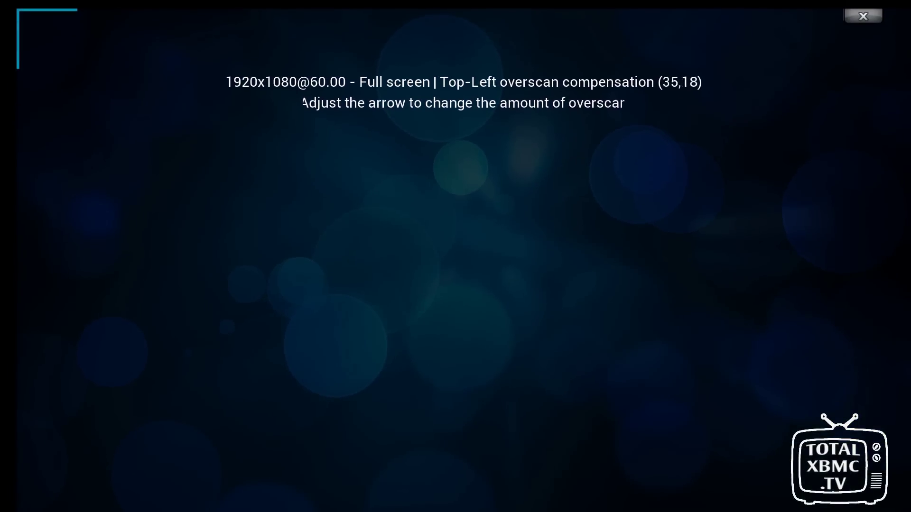
# Step: Move the top-left overscan corner back outward and set its compensation to (1,10)
pyautogui.press('Up')
pyautogui.press('Up')
pyautogui.press('Up')
pyautogui.press('Up')
pyautogui.press('Up')
pyautogui.press('Up')
pyautogui.press('Up')
pyautogui.press('Up')
pyautogui.press('Up')
pyautogui.press('Up')
pyautogui.press('Up')
pyautogui.press('Up')
pyautogui.press('Up')
pyautogui.press('Up')
pyautogui.press('Up')
pyautogui.press('Up')
pyautogui.press('Up')
pyautogui.press('Up')
pyautogui.press('Up')
pyautogui.press('Up')
pyautogui.press('Left')
pyautogui.press('Left')
pyautogui.press('Left')
pyautogui.press('Left')
pyautogui.press('Left')
pyautogui.press('Left')
pyautogui.press('Left')
pyautogui.press('Left')
pyautogui.press('Left')
pyautogui.press('Left')
pyautogui.press('Left')
pyautogui.press('Left')
pyautogui.press('Left')
pyautogui.press('Left')
pyautogui.press('Left')
pyautogui.press('Left')
pyautogui.press('Left')
pyautogui.press('Left')
pyautogui.press('Left')
pyautogui.press('Left')
pyautogui.press('Down')
pyautogui.press('Down')
pyautogui.press('Down')
pyautogui.press('Down')
pyautogui.press('Down')
pyautogui.press('Down')
pyautogui.press('Down')
pyautogui.press('Down')
pyautogui.press('Down')
pyautogui.press('Down')
pyautogui.press('Down')
pyautogui.press('Down')
pyautogui.press('Down')
pyautogui.press('Down')
pyautogui.press('Down')
pyautogui.press('Down')
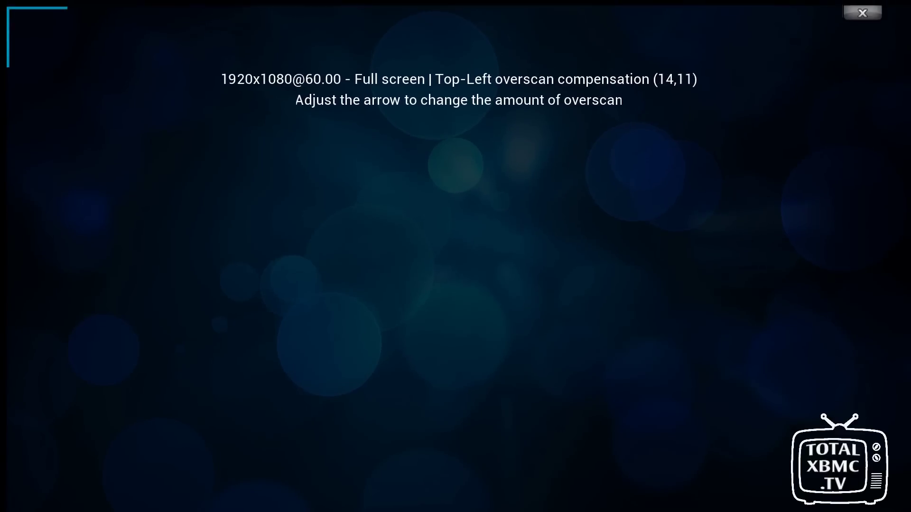
pyautogui.press('Down')
pyautogui.press('Down')
pyautogui.press('Down')
pyautogui.press('Left')
pyautogui.press('Left')
pyautogui.press('Left')
pyautogui.press('Left')
pyautogui.press('Left')
pyautogui.press('Left')
pyautogui.press('Left')
pyautogui.press('Left')
pyautogui.press('Left')
pyautogui.press('Left')
pyautogui.press('Left')
pyautogui.press('Left')
pyautogui.press('Left')
pyautogui.press('Up')
pyautogui.press('Up')
pyautogui.press('Up')
pyautogui.press('Up')
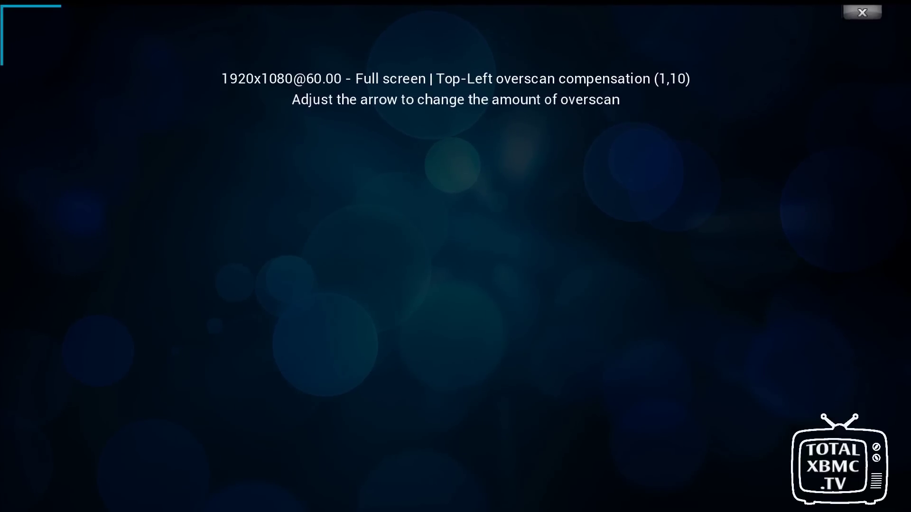
# Step: Return the top-left overscan compensation to (0,0)
pyautogui.press('Up')
pyautogui.press('Up')
pyautogui.press('Up')
pyautogui.press('Up')
pyautogui.press('Up')
pyautogui.press('Up')
pyautogui.press('Up')
pyautogui.press('Up')
pyautogui.press('Up')
pyautogui.press('Up')
pyautogui.press('Down')
pyautogui.press('Down')
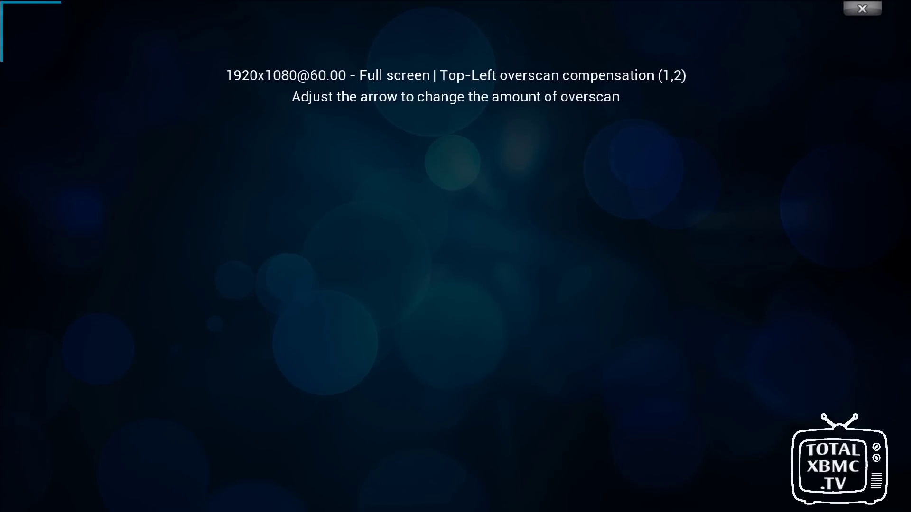
pyautogui.press('Left')
pyautogui.press('Right')
pyautogui.press('Right')
pyautogui.press('Left')
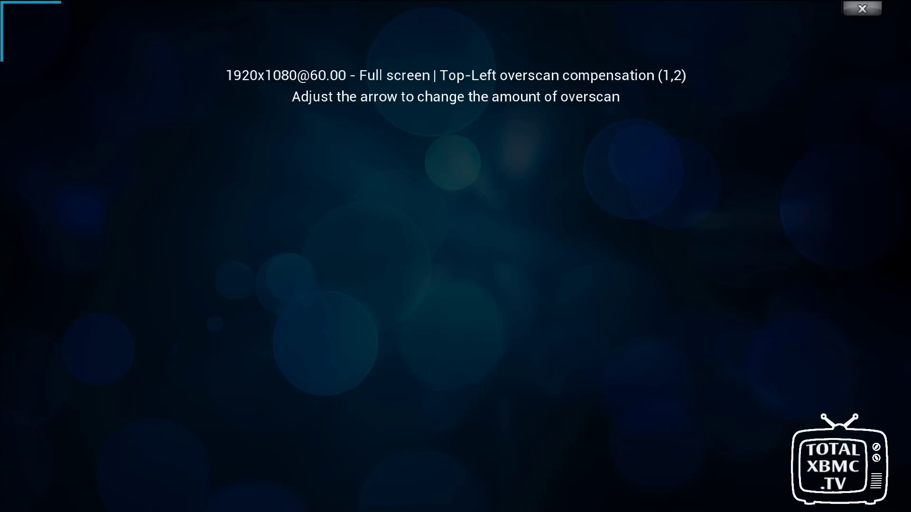
pyautogui.press('Up')
pyautogui.press('Up')
pyautogui.press('Left')
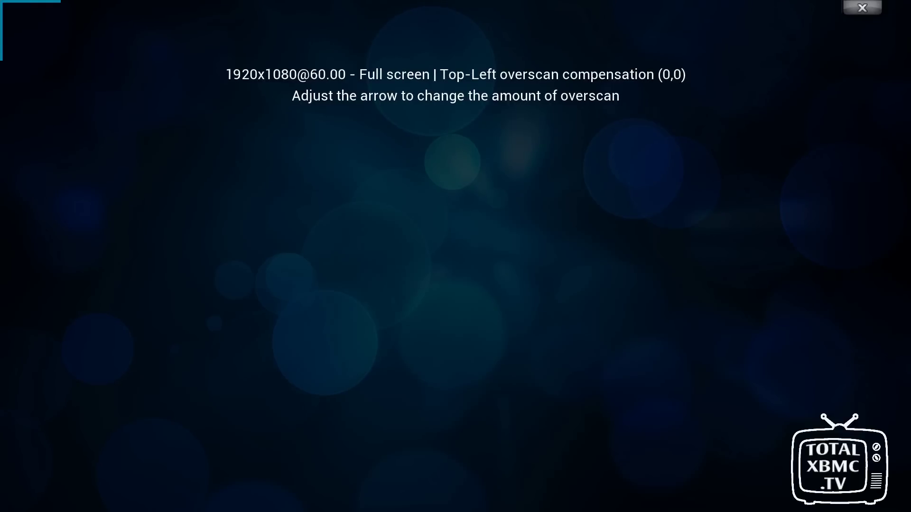
# Step: Switch to the bottom-right overscan corner and move it upward, setting its compensation to (0,1)
pyautogui.press('Return')
pyautogui.press('Up')
pyautogui.press('Up')
pyautogui.press('Up')
pyautogui.press('Up')
pyautogui.press('Up')
pyautogui.press('Up')
pyautogui.press('Up')
pyautogui.press('Up')
pyautogui.press('Up')
pyautogui.press('Up')
pyautogui.press('Up')
pyautogui.press('Up')
pyautogui.press('Up')
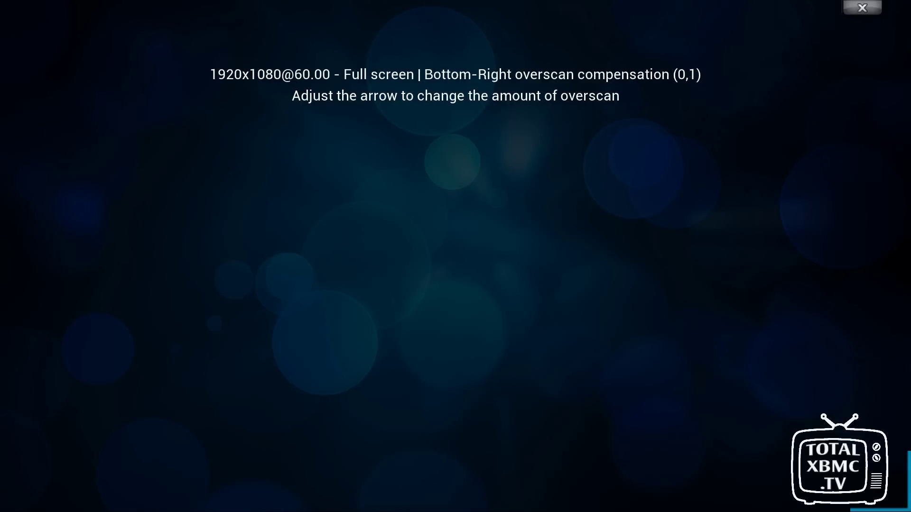
# Step: Move the bottom-right overscan corner back down and readjust its vertical compensation
pyautogui.press('Down')
pyautogui.press('Down')
pyautogui.press('Down')
pyautogui.press('Down')
pyautogui.press('Down')
pyautogui.press('Down')
pyautogui.press('Down')
pyautogui.press('Down')
pyautogui.press('Down')
pyautogui.press('Down')
pyautogui.press('Down')
pyautogui.press('Down')
pyautogui.press('Down')
pyautogui.press('Down')
pyautogui.press('Down')
pyautogui.press('Down')
pyautogui.press('Down')
pyautogui.press('Down')
pyautogui.press('Down')
pyautogui.press('Down')
pyautogui.press('Up')
pyautogui.press('Up')
pyautogui.press('Up')
pyautogui.press('Up')
pyautogui.press('Up')
pyautogui.press('Up')
pyautogui.press('Up')
# Step: Cycle through the overscan, subtitle positioning and pixel ratio calibration screens, and leave the video calibration
pyautogui.press('Return')
pyautogui.press('Return')
pyautogui.press('Return')
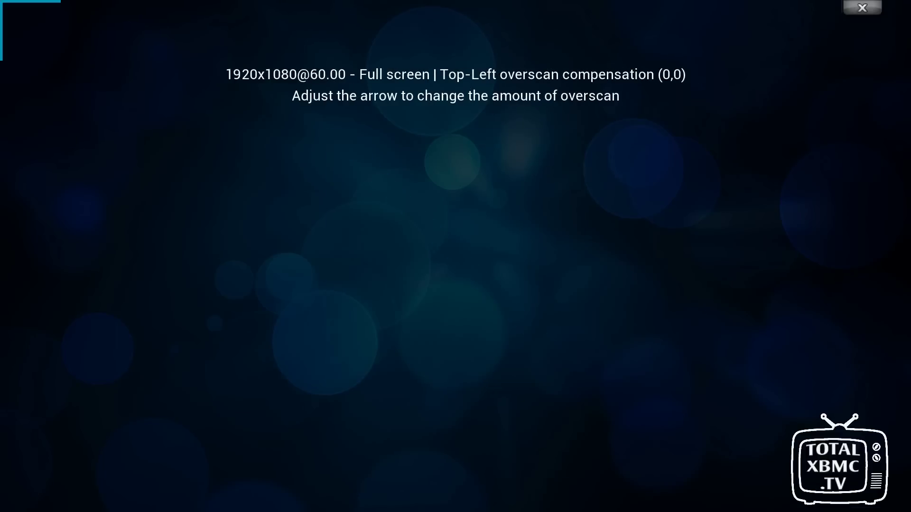
pyautogui.press('Return')
pyautogui.press('Return')
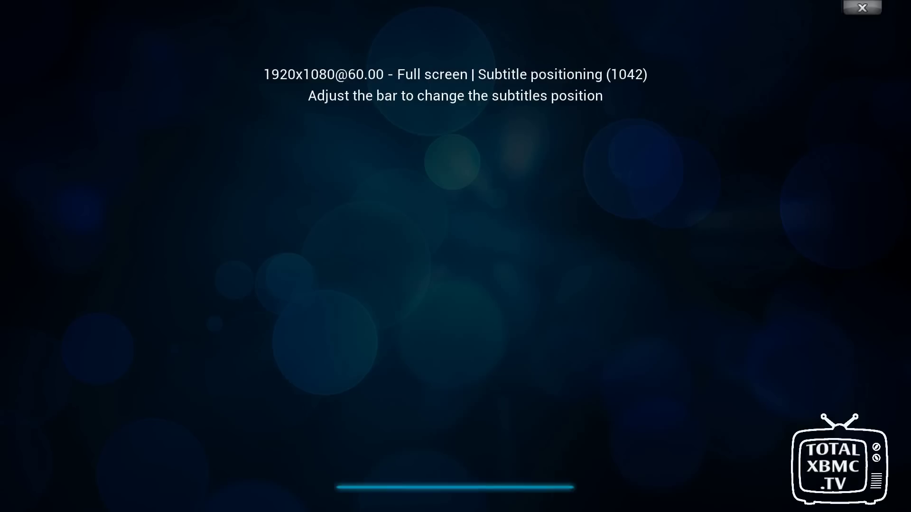
pyautogui.press('Return')
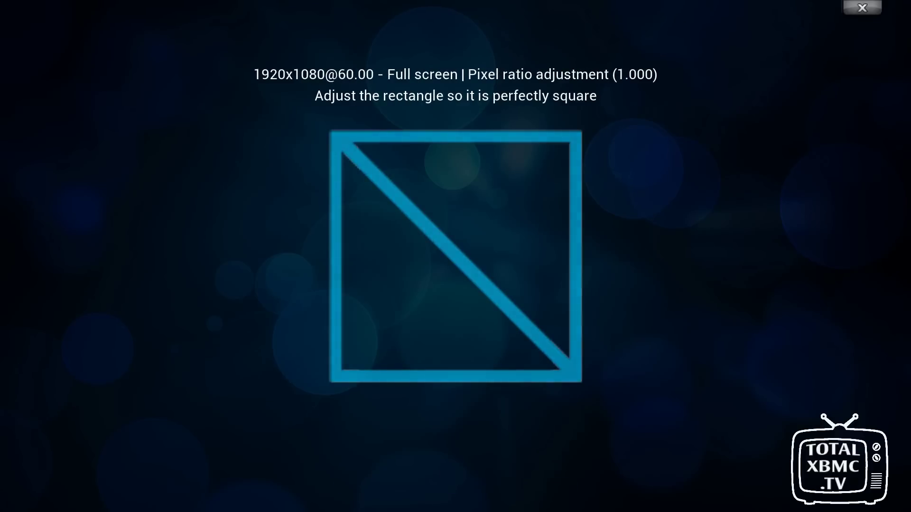
pyautogui.press('Return')
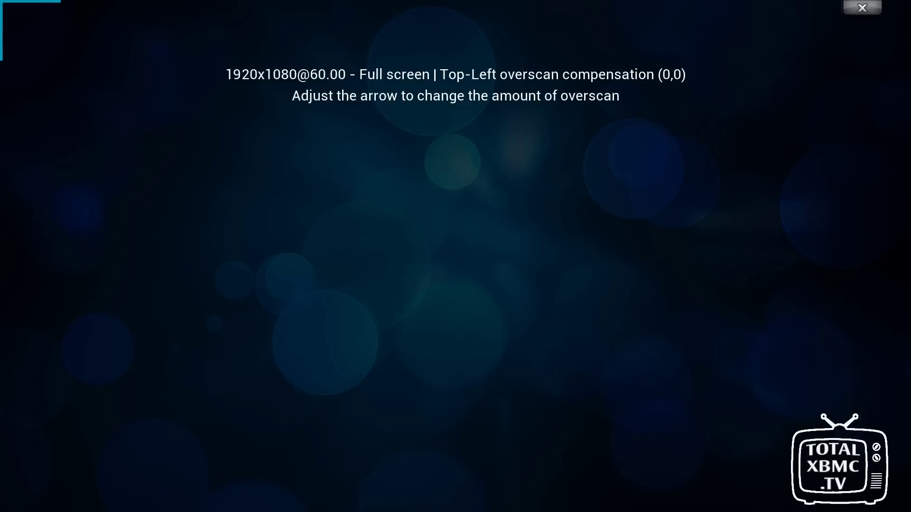
pyautogui.press('Return')
pyautogui.press('Return')
pyautogui.press('Return')
pyautogui.press('Return')
pyautogui.press('Escape')
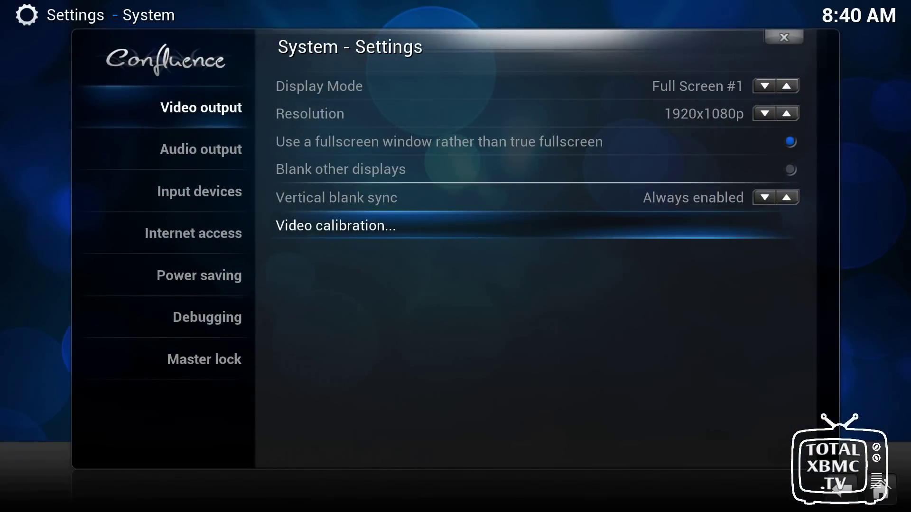
# Step: Open the Audio output category of the system settings and go to its Audio output option
pyautogui.press('Left')
pyautogui.press('Down')
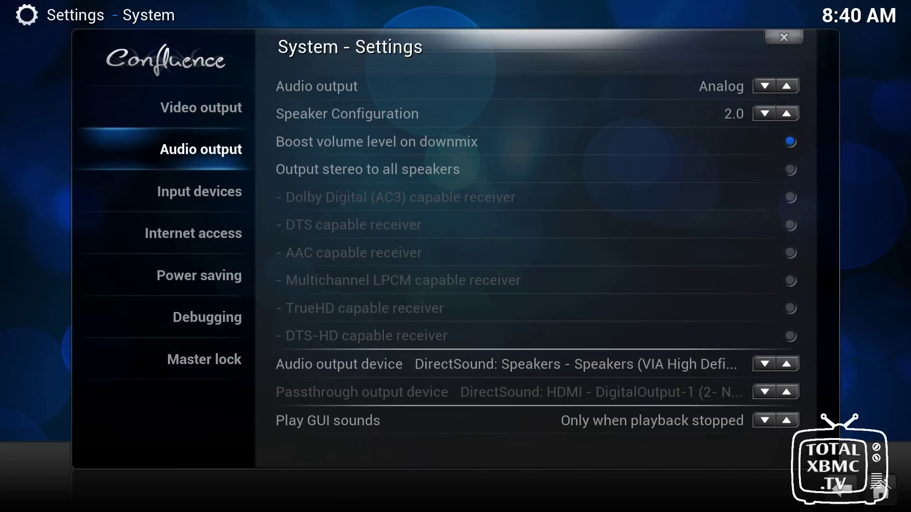
pyautogui.press('Right')
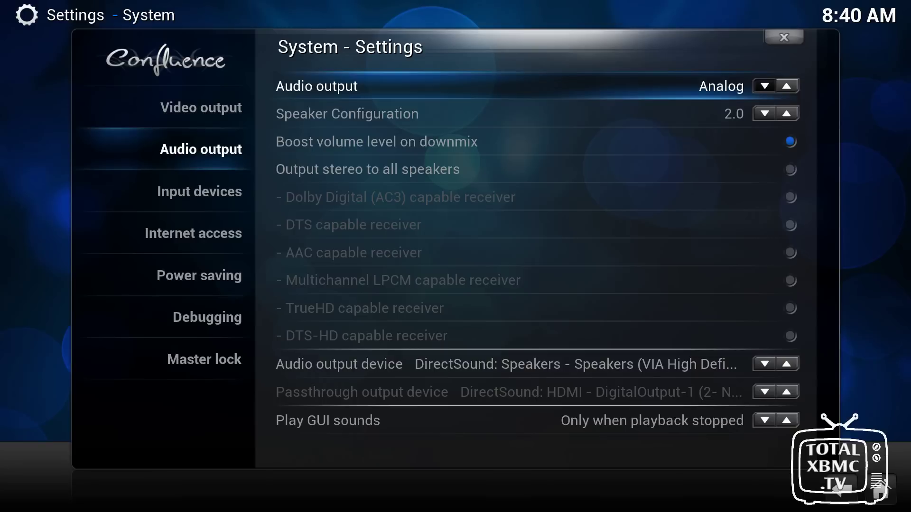
# Step: Step the Audio output type through Optical/Coax and return it to Analog
pyautogui.press('Left')
pyautogui.press('Left')
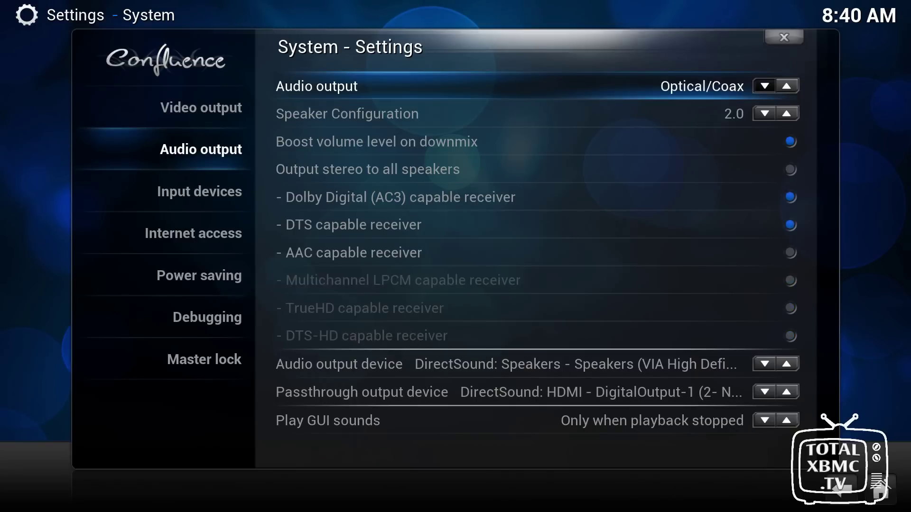
pyautogui.press('Left')
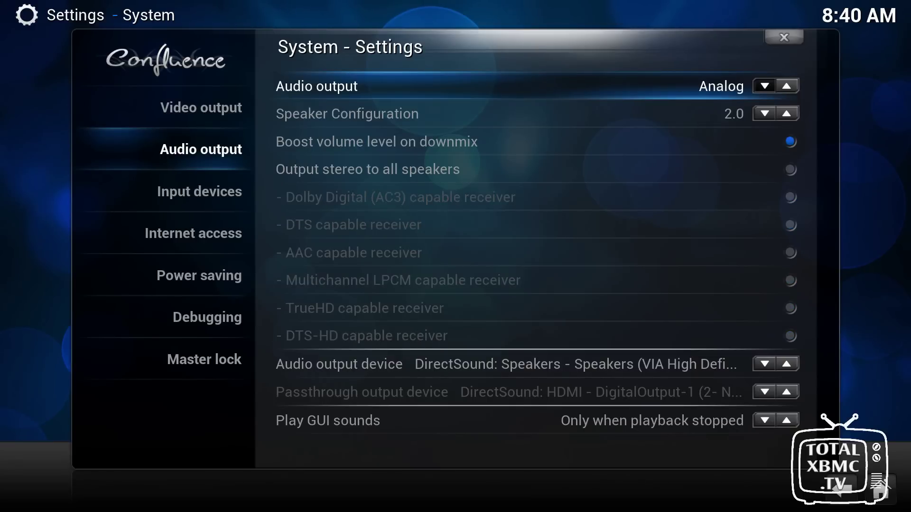
# Step: Examine the speaker configuration, downmix volume boost and stereo output options in the audio settings
pyautogui.press('Down')
pyautogui.press('Down')
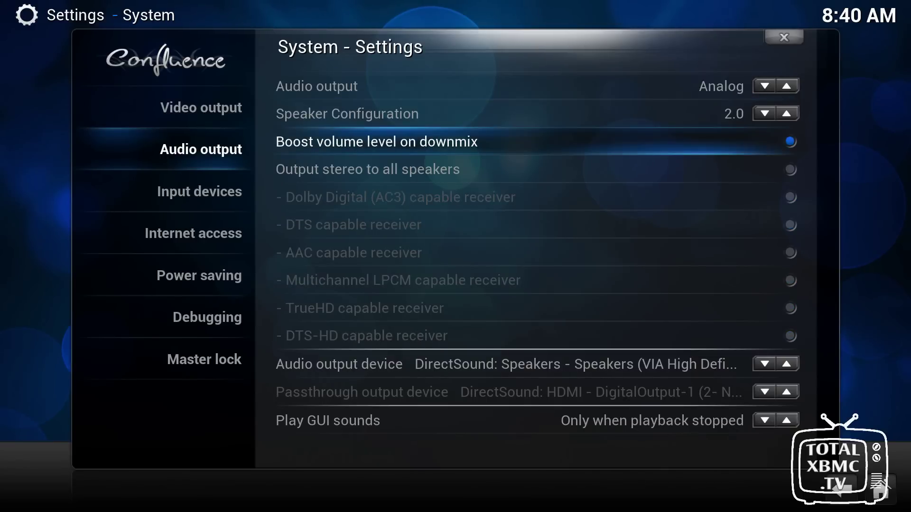
pyautogui.press('Down')
pyautogui.press('Down')
pyautogui.press('Up')
pyautogui.press('Up')
pyautogui.press('Up')
pyautogui.press('Up')
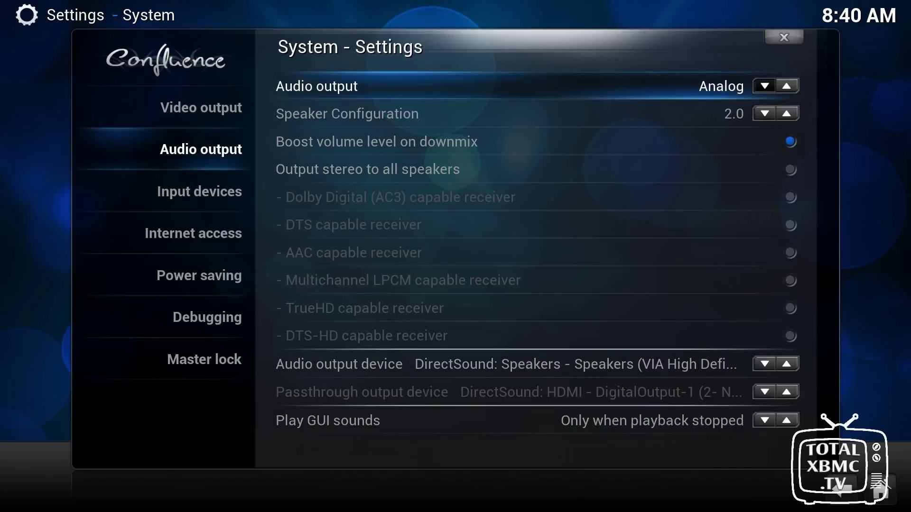
# Step: Cycle through the WASAPI and DirectSound audio output devices and return to DirectSound: Speakers (VIA High Definition Audio)
pyautogui.press('Down')
pyautogui.press('Down')
pyautogui.press('Down')
pyautogui.press('Down')
pyautogui.press('Down')
pyautogui.press('Down')
pyautogui.press('Up')
pyautogui.press('Up')
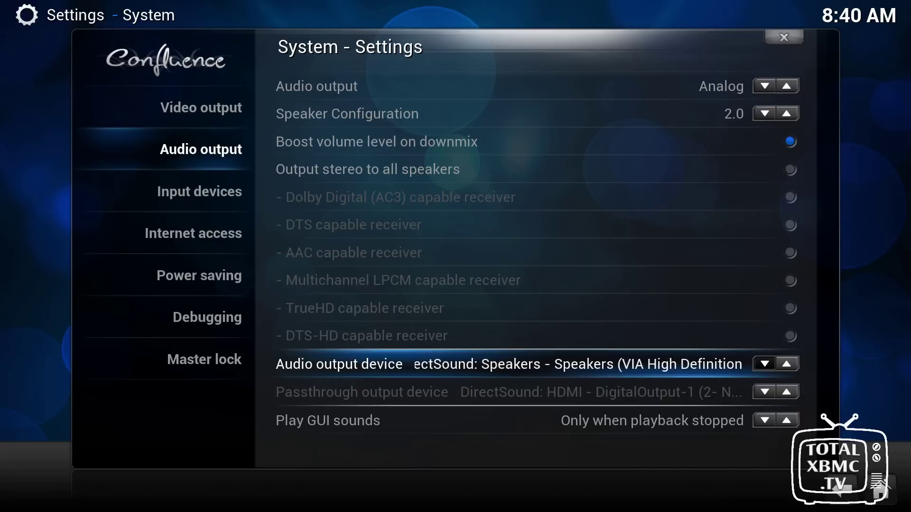
pyautogui.press('Right')
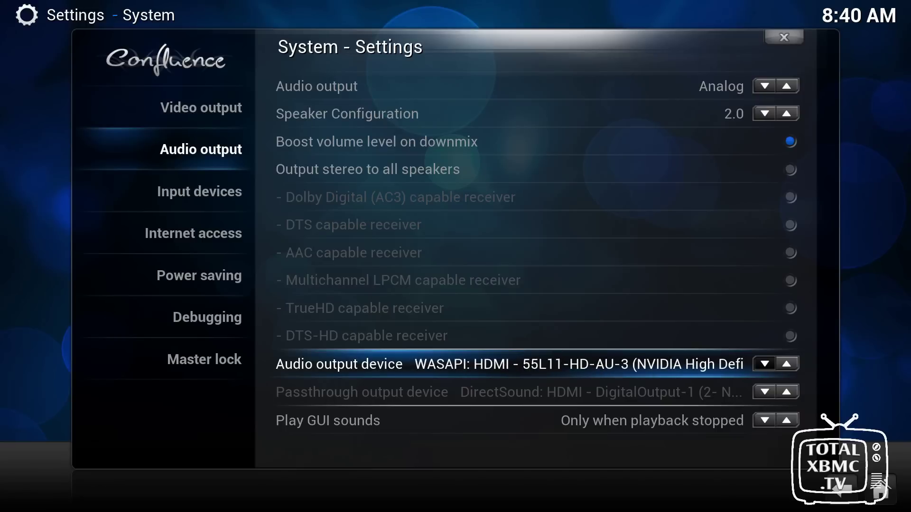
pyautogui.press('Right')
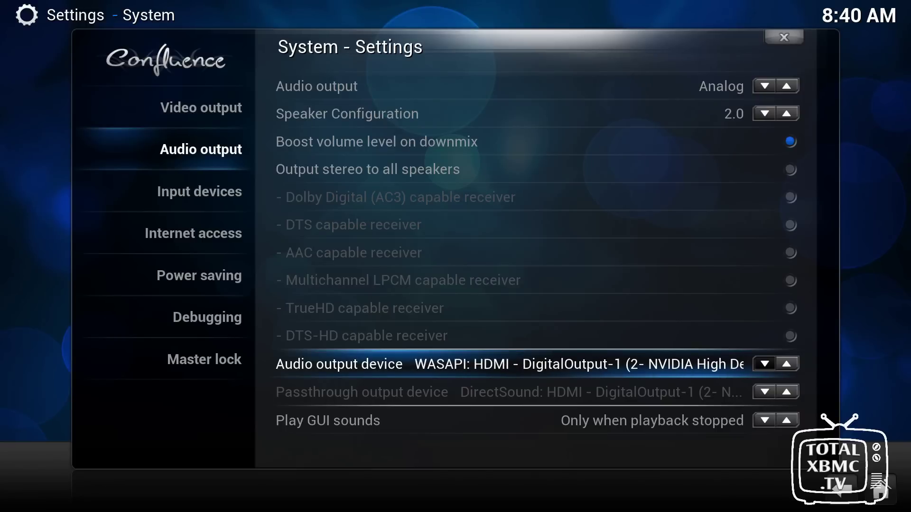
pyautogui.press('Right')
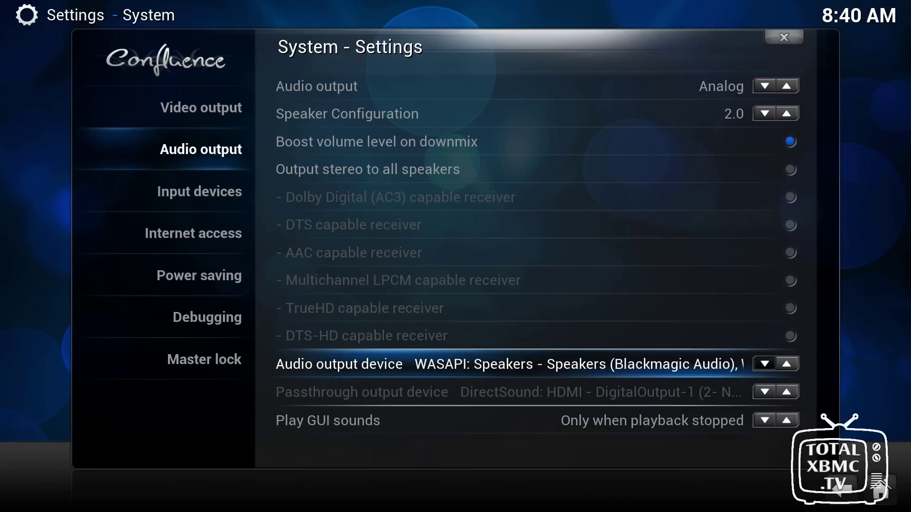
pyautogui.press('Right')
pyautogui.press('Right')
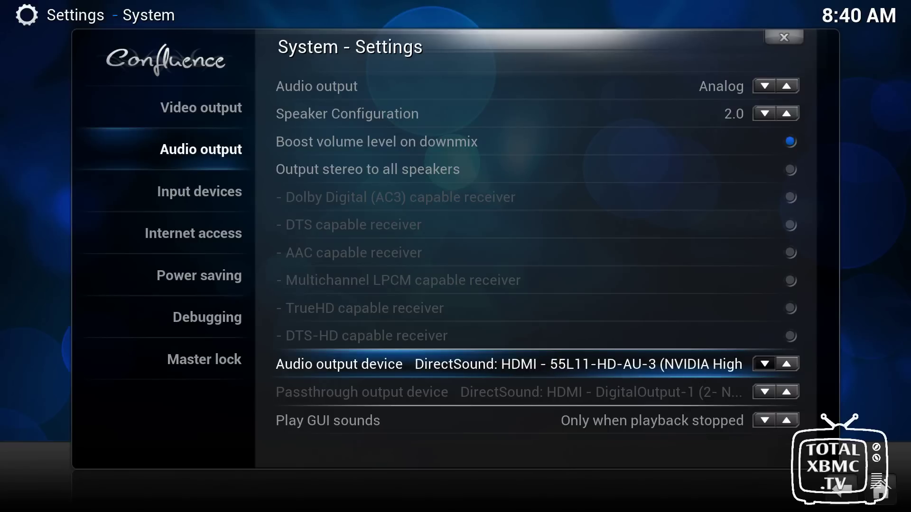
pyautogui.press('Right')
pyautogui.press('Right')
pyautogui.press('Right')
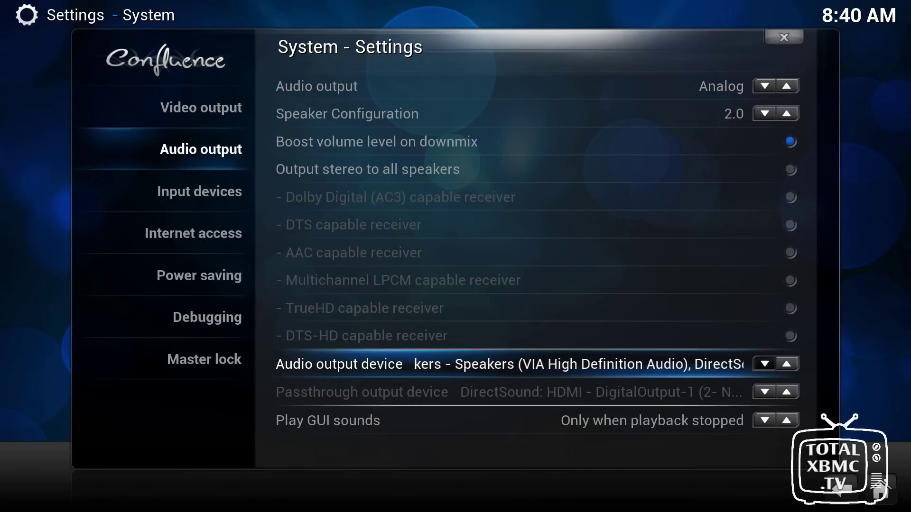
# Step: Review the remote, mouse and joystick options under Input devices, and open the Internet access category
pyautogui.press('Left')
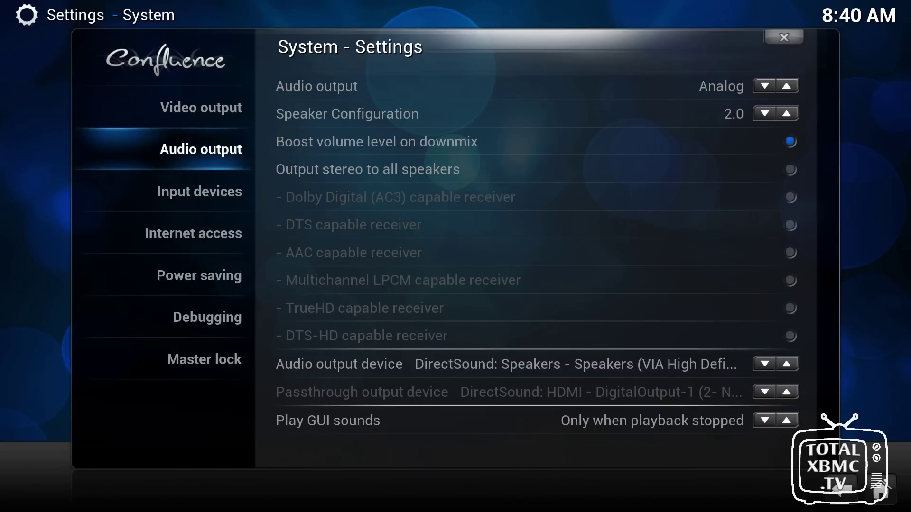
pyautogui.press('Down')
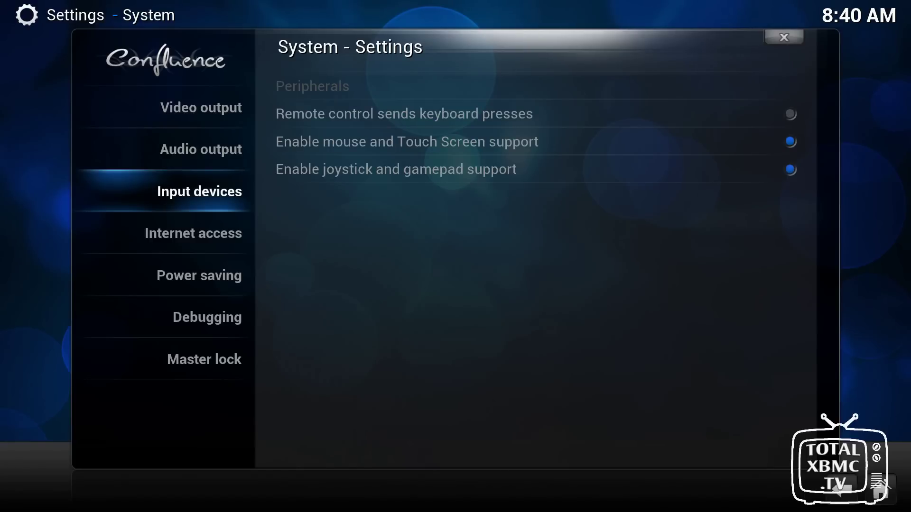
pyautogui.press('Right')
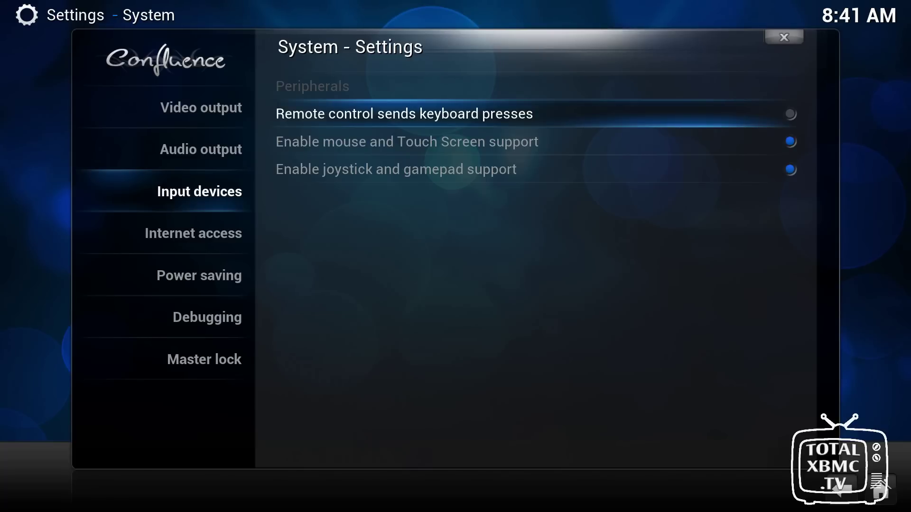
pyautogui.press('Down')
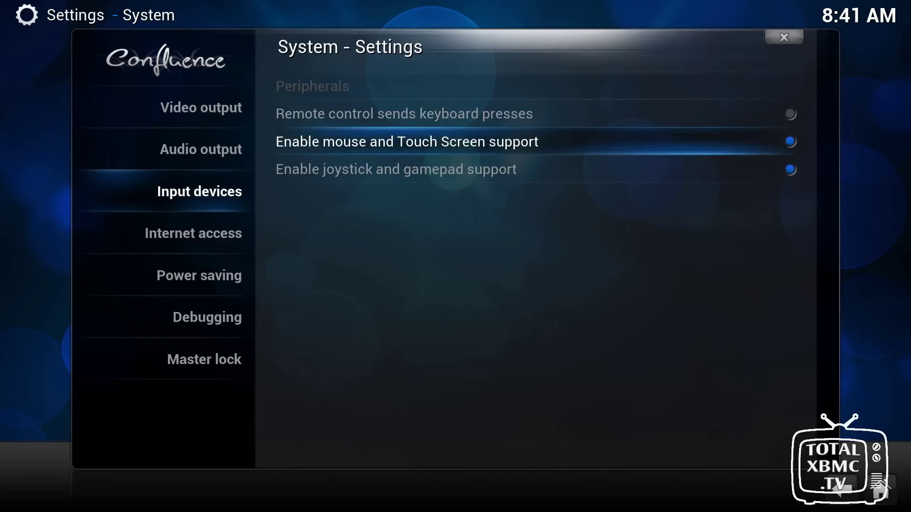
pyautogui.press('Down')
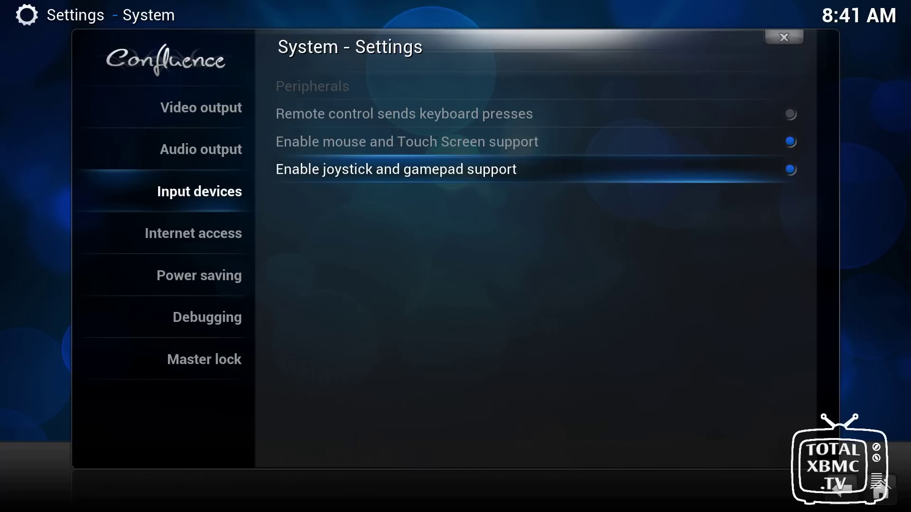
pyautogui.press('Left')
pyautogui.press('Down')
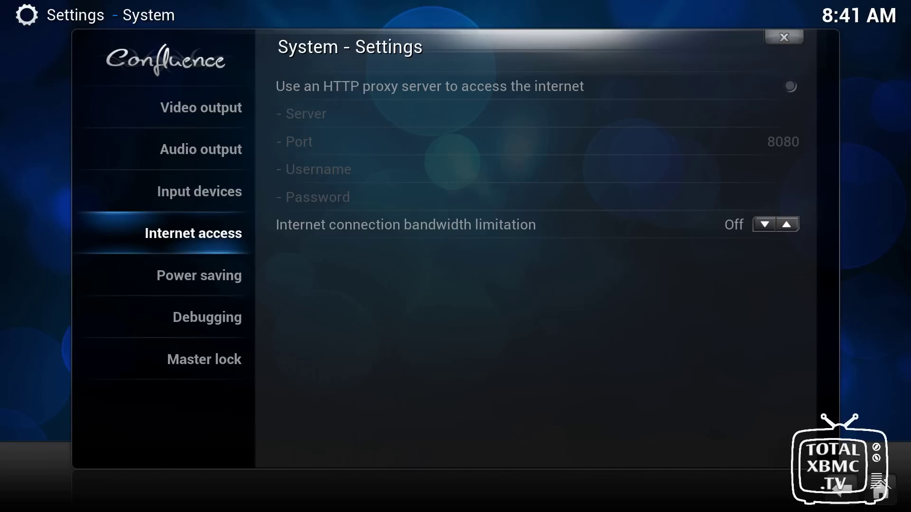
# Step: In the Power saving settings, cycle the Shutdown function through options such as Minimize and return it to Quit
pyautogui.press('Down')
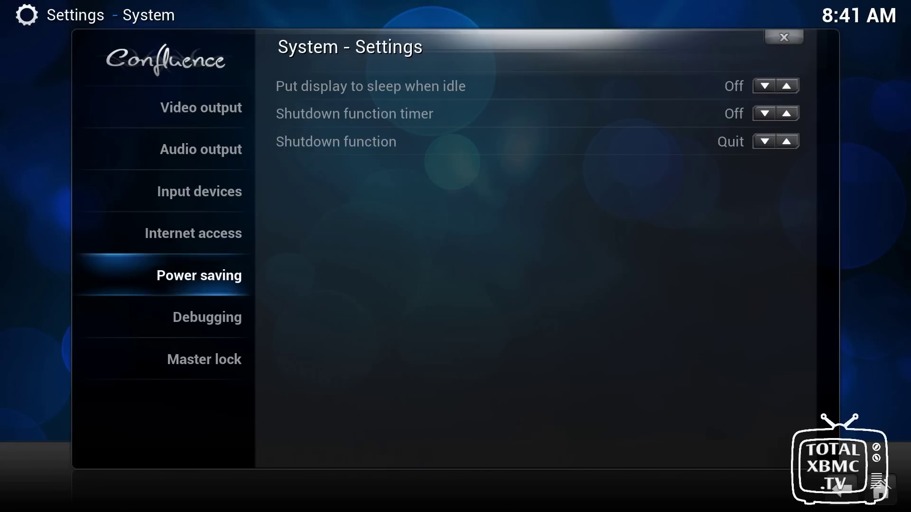
pyautogui.press('Right')
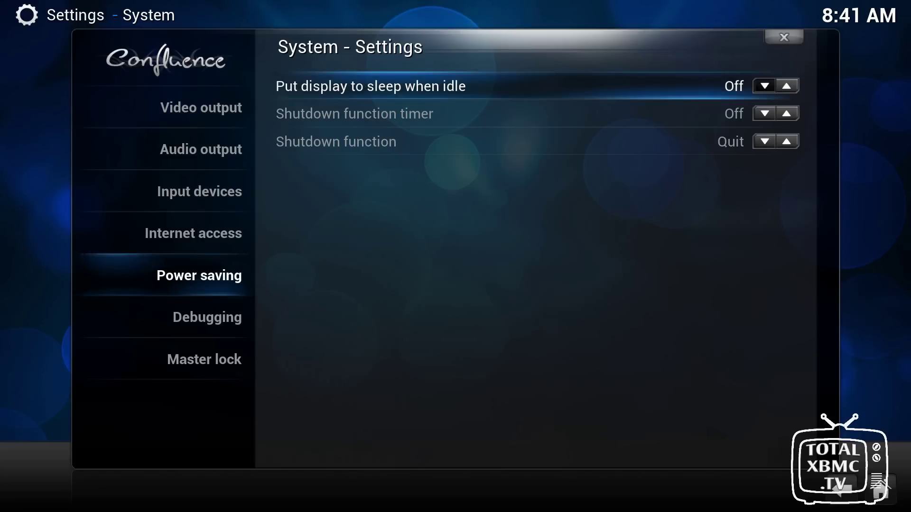
pyautogui.press('Down')
pyautogui.press('Down')
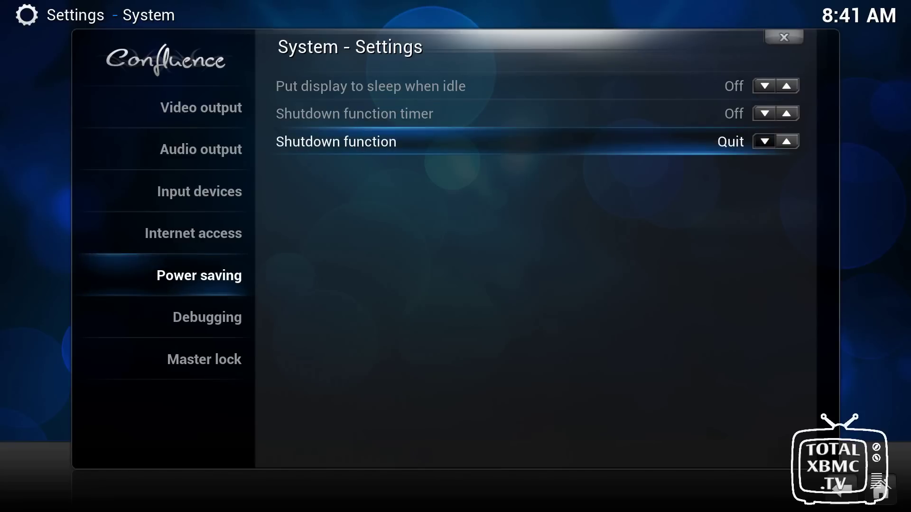
pyautogui.press('Right')
pyautogui.press('Right')
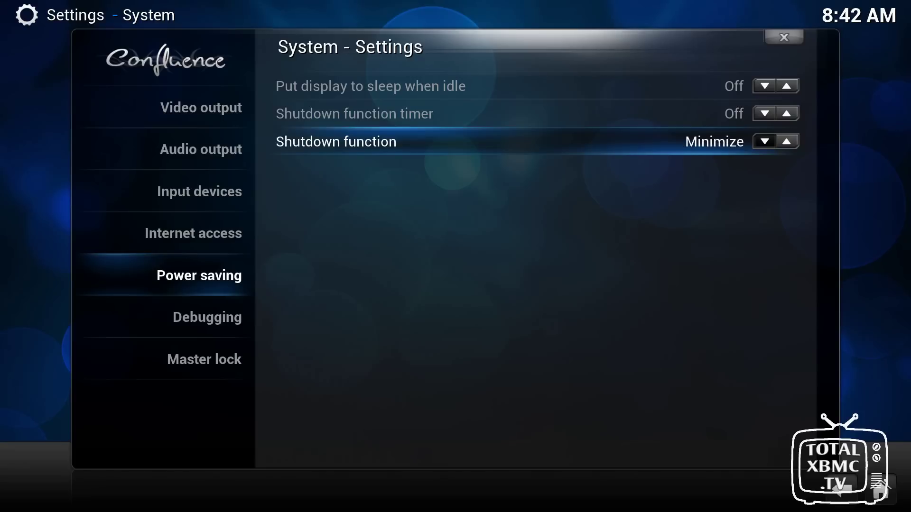
pyautogui.press('Right')
pyautogui.press('Right')
pyautogui.press('Right')
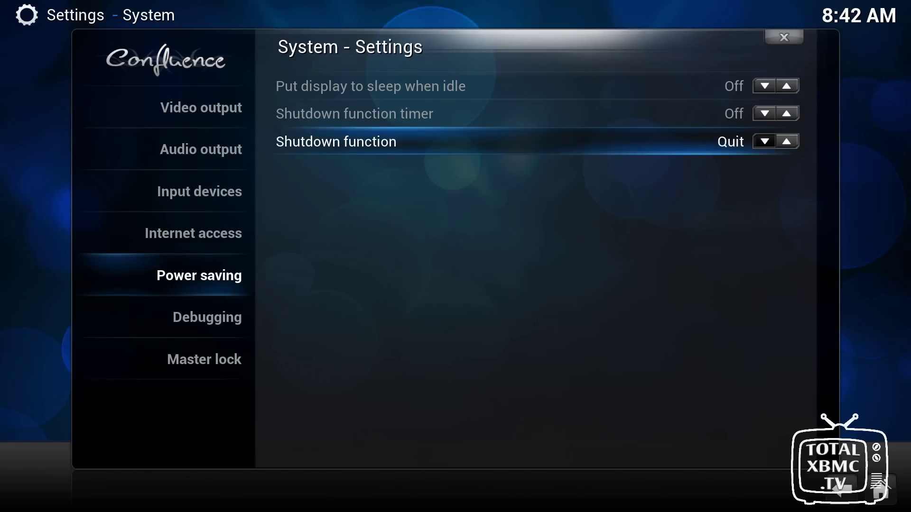
pyautogui.press('Escape')
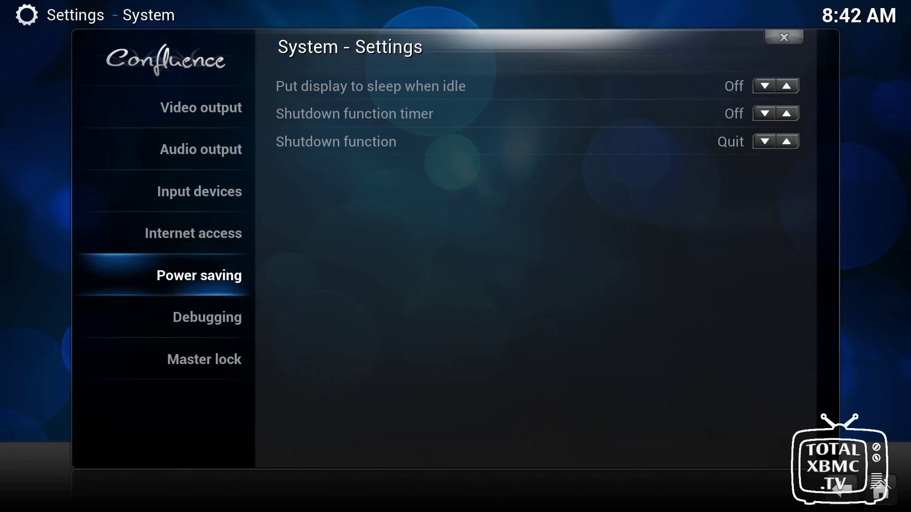
# Step: Review the debug logging option under Debugging and the code settings under Master lock
pyautogui.press('Down')
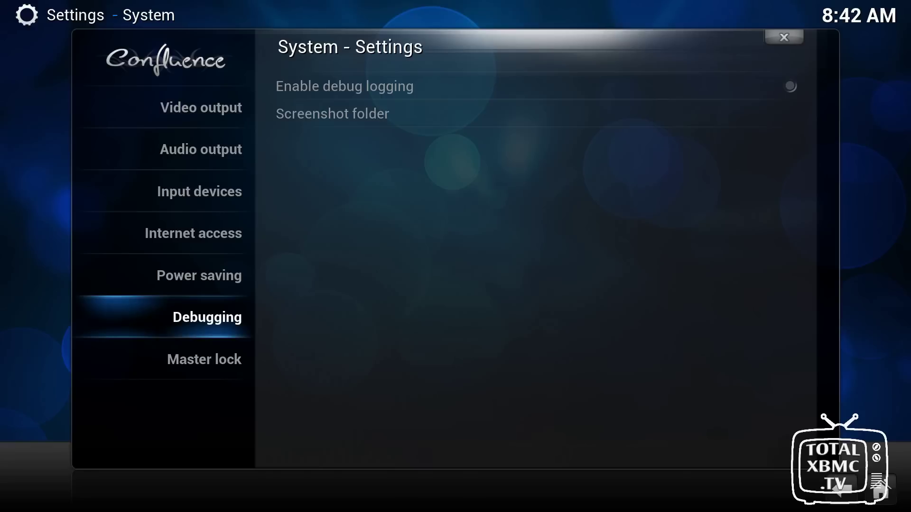
pyautogui.press('Right')
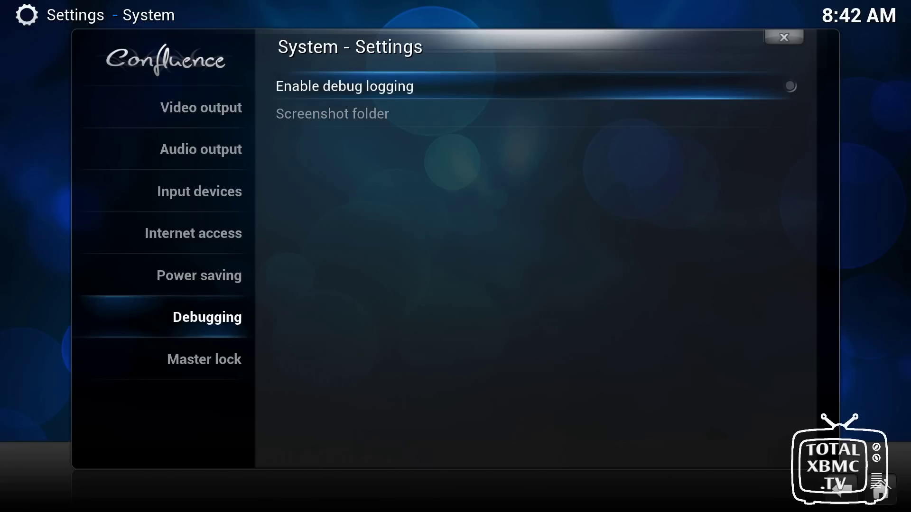
pyautogui.press('Left')
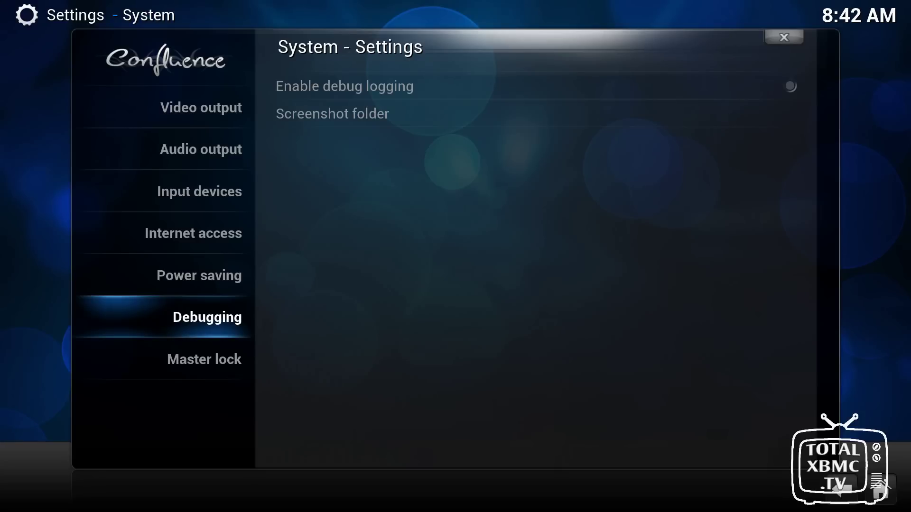
pyautogui.press('Down')
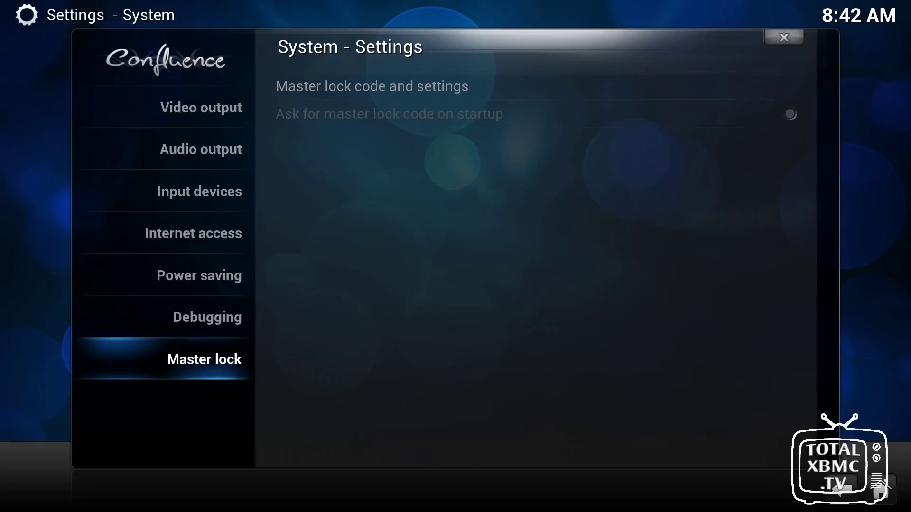
pyautogui.press('Right')
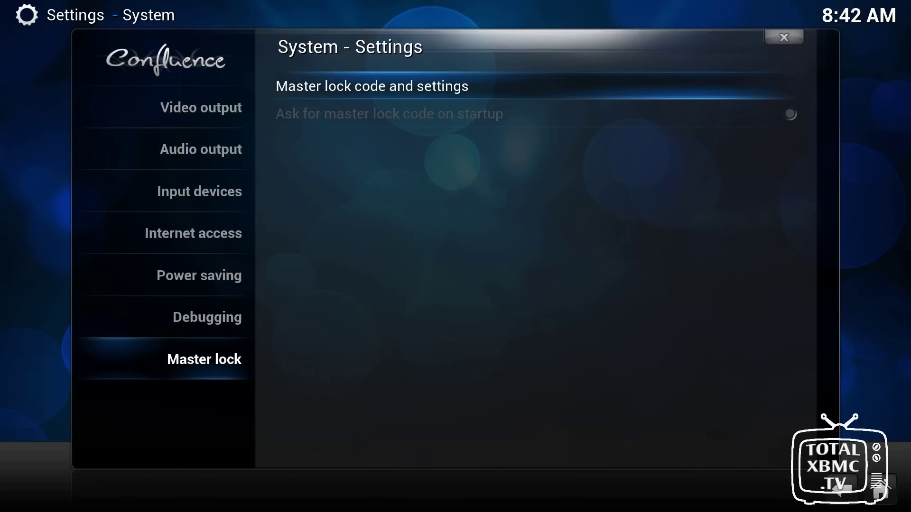
pyautogui.press('Left')
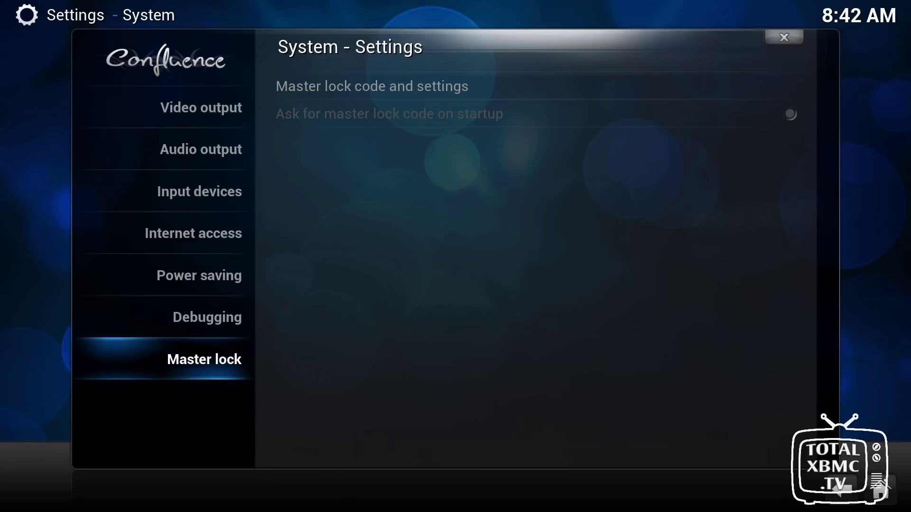
# Step: Leave the settings for the home screen and open the Weather section
pyautogui.press('Escape')
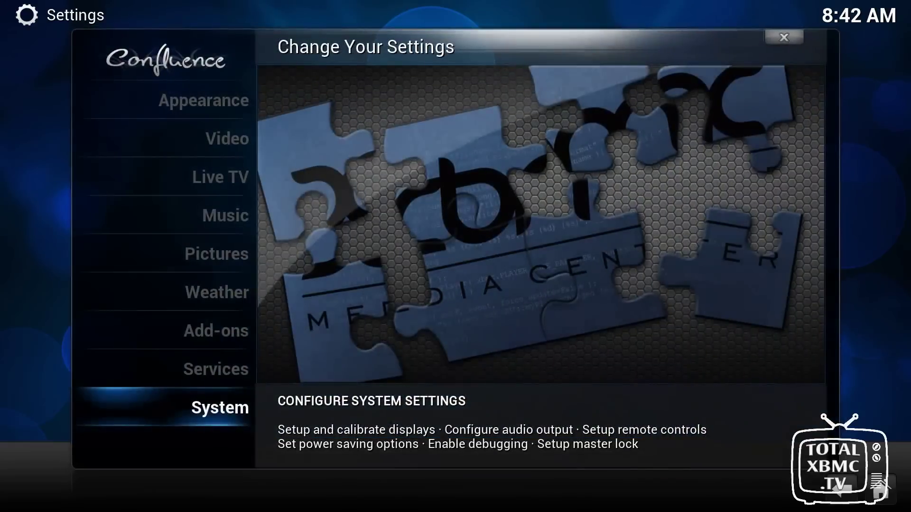
pyautogui.press('Escape')
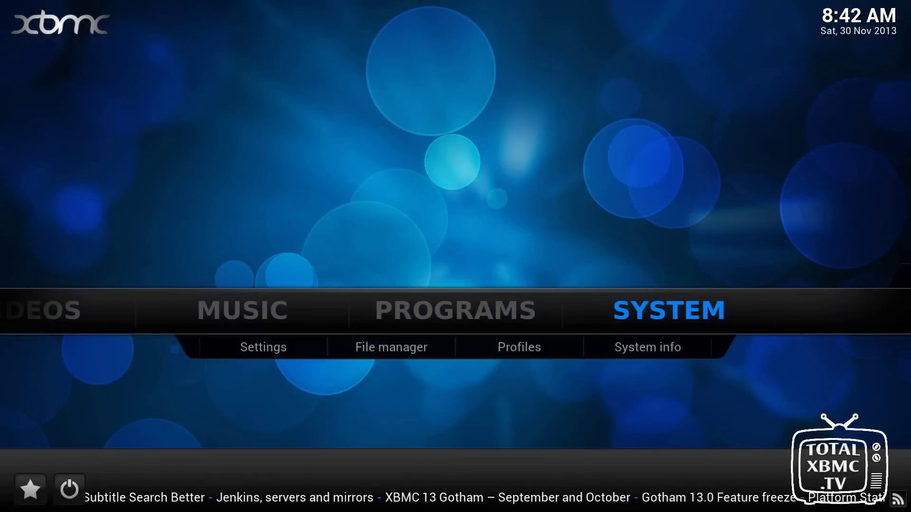
pyautogui.press('Right')
pyautogui.press('Return')
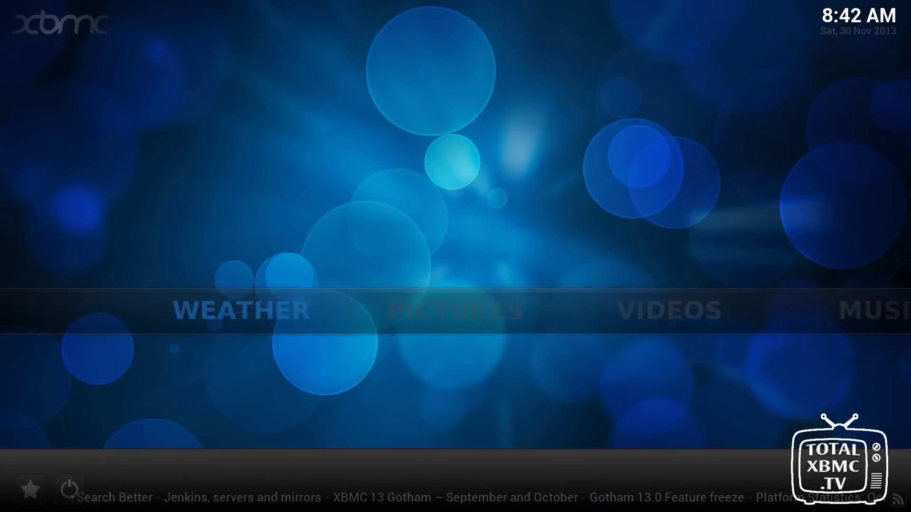